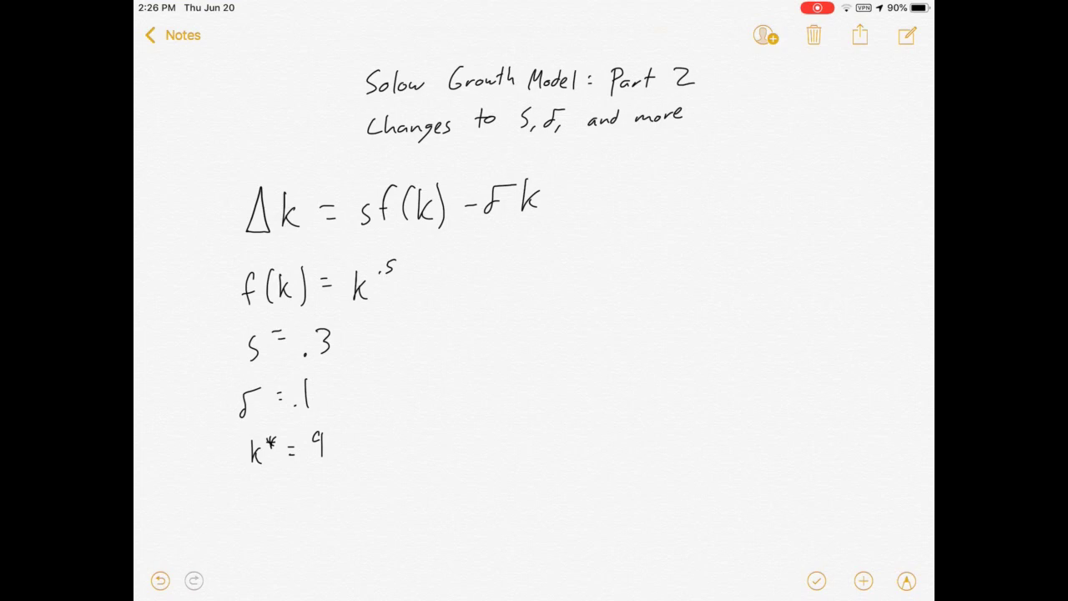
Underline the Δk equation and the k^.5 term, and write "y =" in front of f(k)
{"action": "left_click_drag", "start_coordinate": [241, 251], "coordinate": [574, 231]}
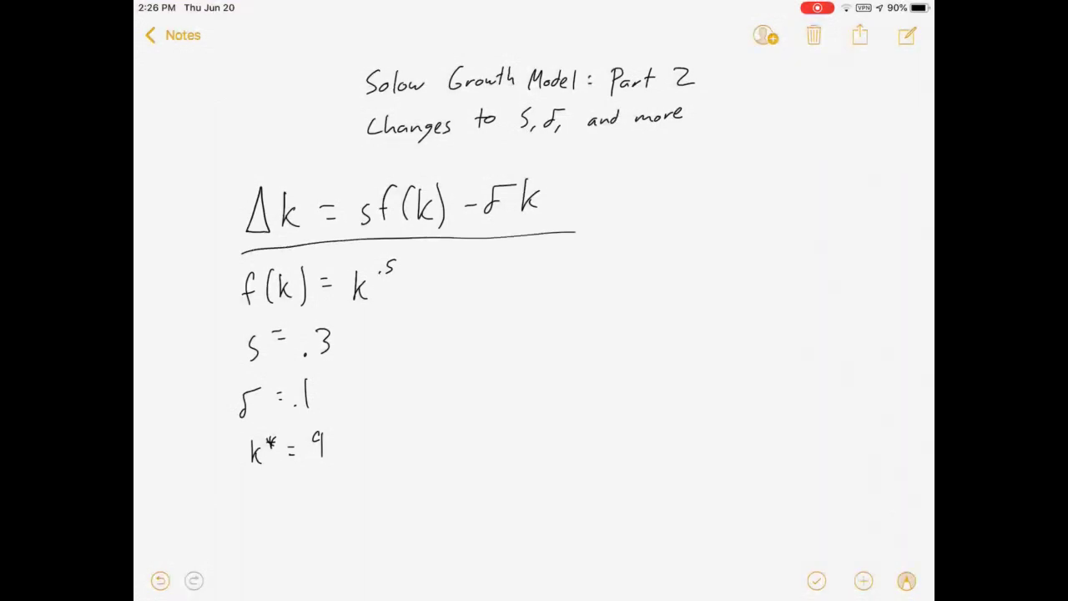
{"action": "left_click_drag", "start_coordinate": [353, 316], "coordinate": [420, 308]}
{"action": "mouse_move", "coordinate": [166, 298]}
{"action": "left_mouse_down"}
{"action": "mouse_move", "coordinate": [172, 309]}
{"action": "mouse_move", "coordinate": [157, 317]}
{"action": "left_mouse_up"}
{"action": "left_click_drag", "start_coordinate": [202, 288], "coordinate": [220, 293]}
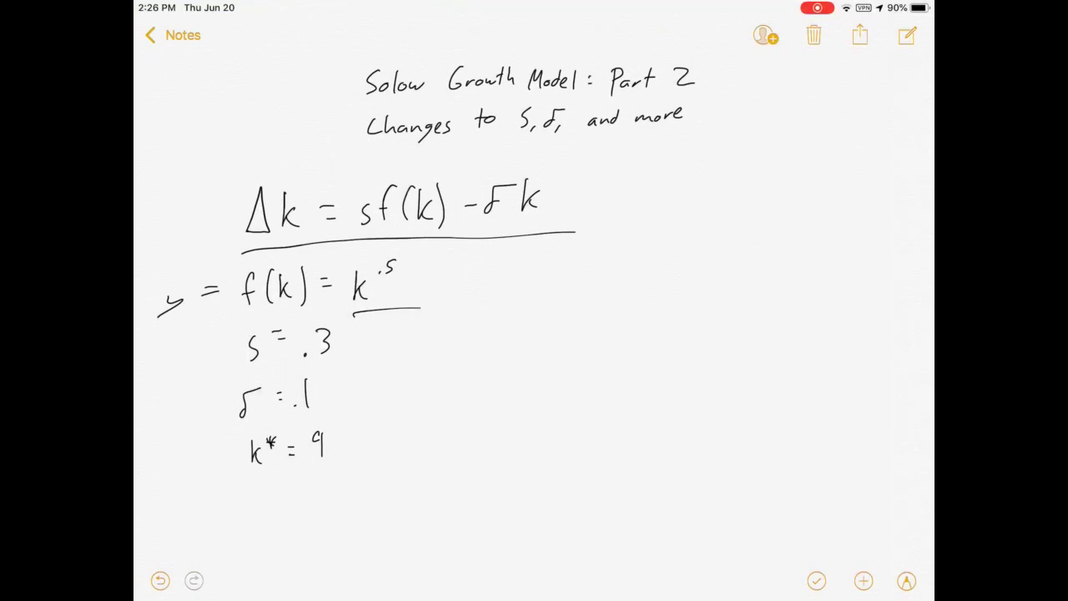
Handwrite the steady-state condition Δk = 0 beside the parameters, with sf(k) = δk below it
{"action": "mouse_move", "coordinate": [541, 277]}
{"action": "left_mouse_down"}
{"action": "mouse_move", "coordinate": [531, 310]}
{"action": "mouse_move", "coordinate": [541, 278]}
{"action": "mouse_move", "coordinate": [557, 311]}
{"action": "left_mouse_up"}
{"action": "mouse_move", "coordinate": [570, 288]}
{"action": "left_mouse_down"}
{"action": "mouse_move", "coordinate": [570, 309]}
{"action": "mouse_move", "coordinate": [595, 285]}
{"action": "left_mouse_up"}
{"action": "left_click_drag", "start_coordinate": [584, 294], "coordinate": [608, 280]}
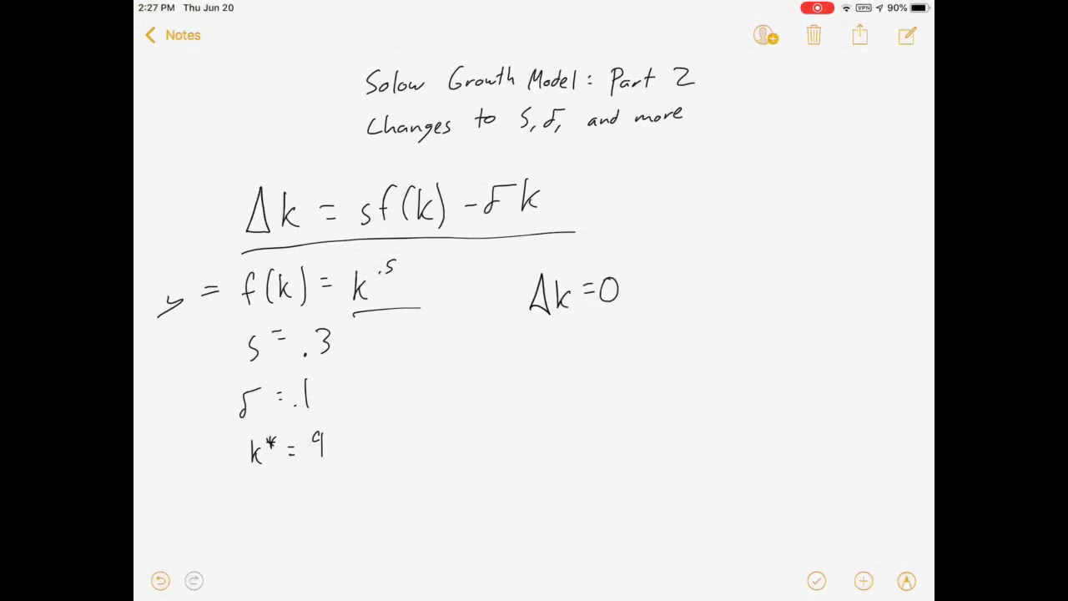
{"action": "scroll", "coordinate": [534, 276], "scroll_direction": "down", "scroll_amount": 2}
{"action": "scroll", "coordinate": [533, 275], "scroll_direction": "down", "scroll_amount": 2}
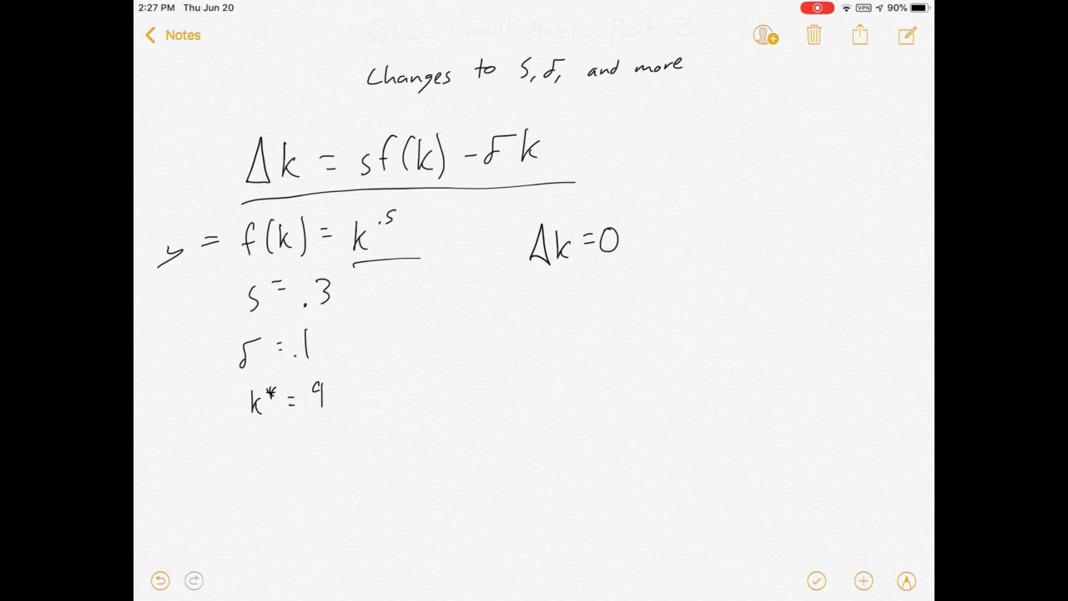
{"action": "mouse_move", "coordinate": [514, 298]}
{"action": "left_mouse_down"}
{"action": "mouse_move", "coordinate": [505, 313]}
{"action": "mouse_move", "coordinate": [528, 300]}
{"action": "left_mouse_up"}
{"action": "mouse_move", "coordinate": [541, 283]}
{"action": "left_mouse_down"}
{"action": "mouse_move", "coordinate": [535, 314]}
{"action": "mouse_move", "coordinate": [543, 309]}
{"action": "left_mouse_up"}
{"action": "mouse_move", "coordinate": [552, 296]}
{"action": "left_mouse_down"}
{"action": "mouse_move", "coordinate": [557, 313]}
{"action": "mouse_move", "coordinate": [593, 309]}
{"action": "mouse_move", "coordinate": [606, 292]}
{"action": "mouse_move", "coordinate": [635, 309]}
{"action": "left_mouse_up"}
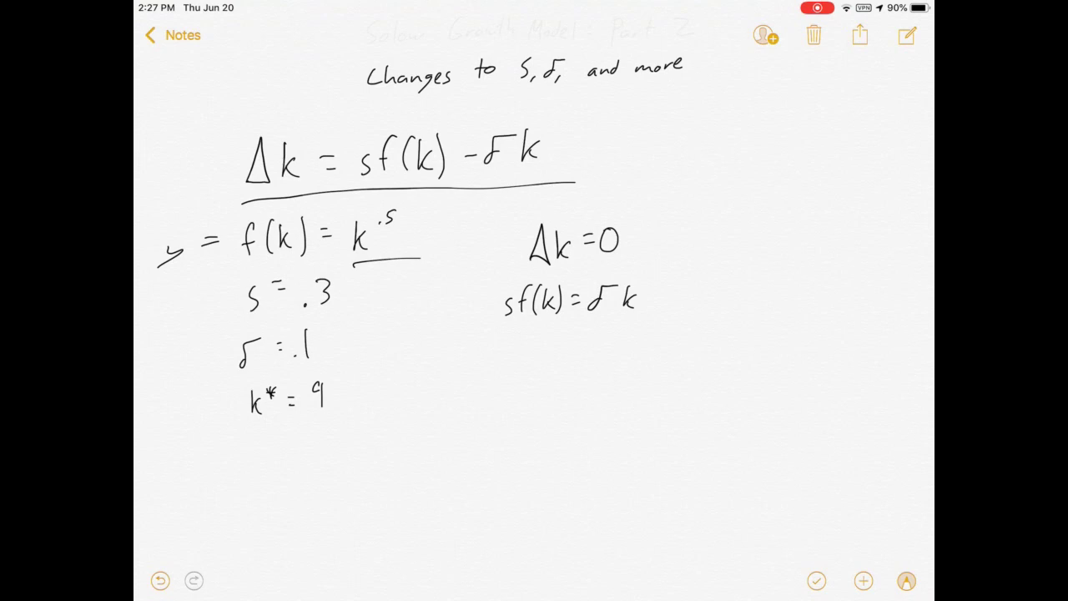
Handwrite .3√k = .1k under the steady-state condition and the solution 9 = k* below it
{"action": "left_click", "coordinate": [497, 353]}
{"action": "mouse_move", "coordinate": [505, 335]}
{"action": "left_mouse_down"}
{"action": "mouse_move", "coordinate": [508, 357]}
{"action": "mouse_move", "coordinate": [557, 329]}
{"action": "mouse_move", "coordinate": [554, 357]}
{"action": "left_mouse_up"}
{"action": "mouse_move", "coordinate": [614, 330]}
{"action": "left_mouse_down"}
{"action": "mouse_move", "coordinate": [612, 351]}
{"action": "mouse_move", "coordinate": [624, 350]}
{"action": "left_mouse_up"}
{"action": "mouse_move", "coordinate": [636, 337]}
{"action": "left_mouse_down"}
{"action": "mouse_move", "coordinate": [628, 345]}
{"action": "mouse_move", "coordinate": [638, 352]}
{"action": "left_mouse_up"}
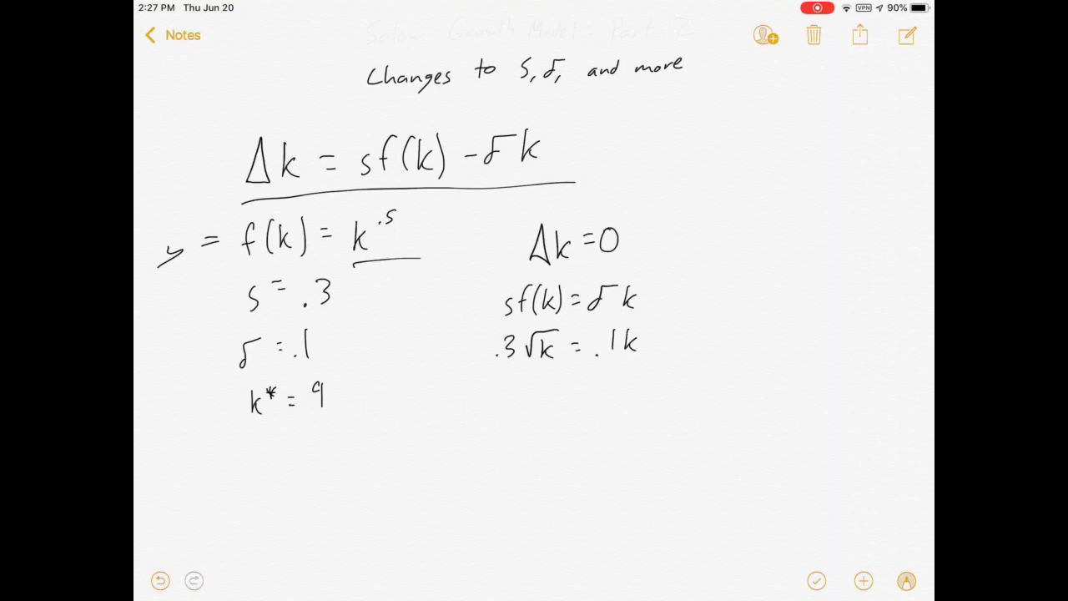
{"action": "mouse_move", "coordinate": [585, 384]}
{"action": "left_mouse_down"}
{"action": "mouse_move", "coordinate": [586, 399]}
{"action": "mouse_move", "coordinate": [598, 398]}
{"action": "mouse_move", "coordinate": [554, 389]}
{"action": "mouse_move", "coordinate": [551, 402]}
{"action": "mouse_move", "coordinate": [605, 380]}
{"action": "left_mouse_up"}
{"action": "left_click_drag", "start_coordinate": [601, 377], "coordinate": [611, 374]}
Draw a long horizontal divider under the first example and write s = .4 below it
{"action": "scroll", "coordinate": [534, 250], "scroll_direction": "down", "scroll_amount": 3}
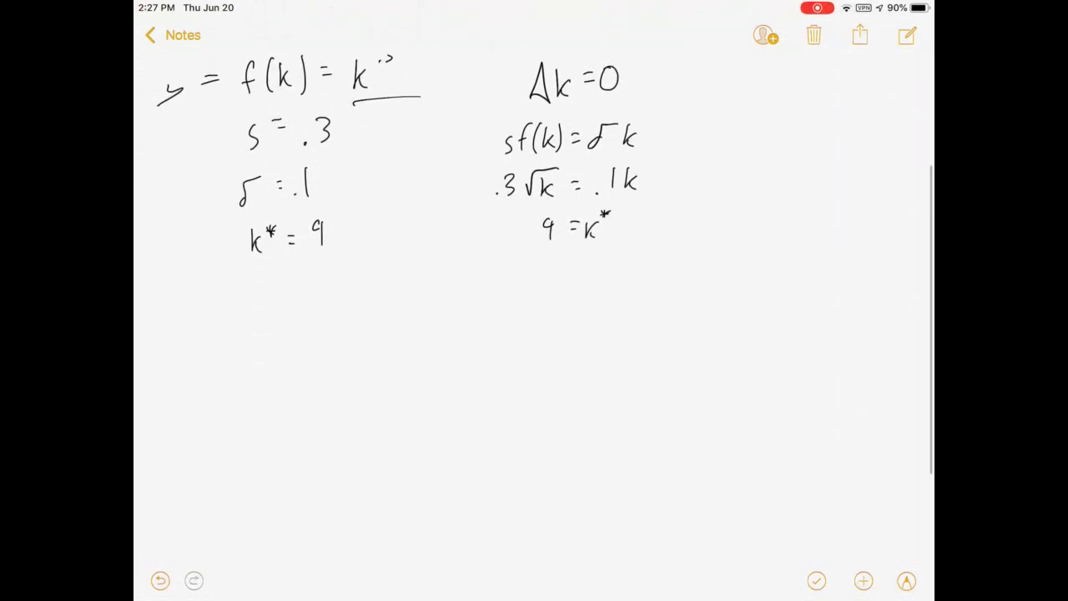
{"action": "left_click_drag", "start_coordinate": [200, 328], "coordinate": [816, 314]}
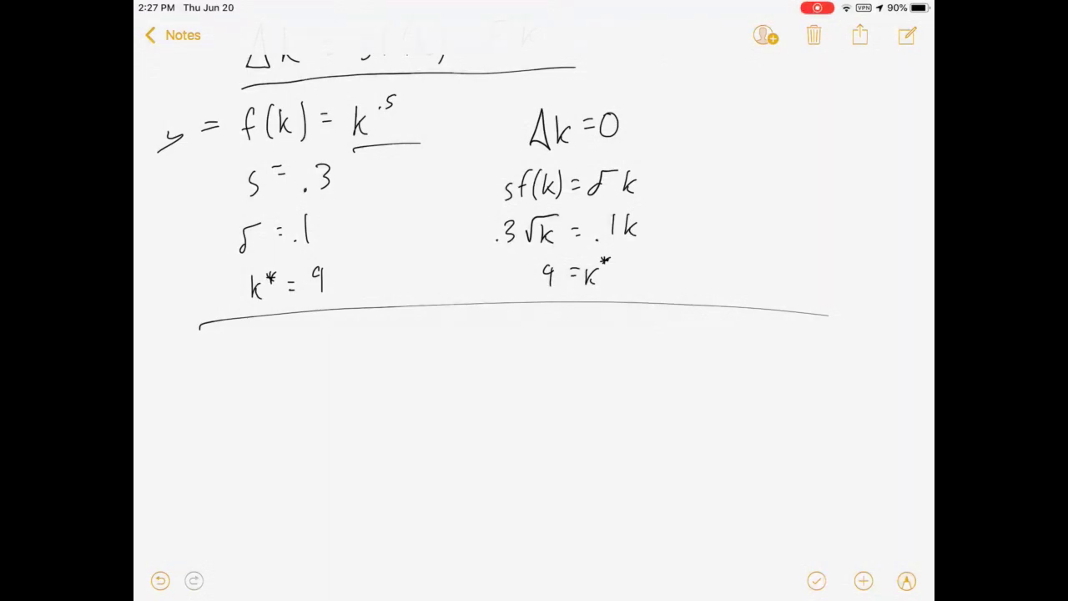
{"action": "mouse_move", "coordinate": [232, 345]}
{"action": "left_mouse_down"}
{"action": "mouse_move", "coordinate": [222, 373]}
{"action": "mouse_move", "coordinate": [259, 353]}
{"action": "left_mouse_up"}
{"action": "left_click_drag", "start_coordinate": [247, 359], "coordinate": [301, 355]}
{"action": "left_click_drag", "start_coordinate": [297, 337], "coordinate": [297, 368]}
Handwrite the investment equation i = sy = sf(k) under s = .4
{"action": "mouse_move", "coordinate": [247, 419]}
{"action": "left_mouse_down"}
{"action": "mouse_move", "coordinate": [248, 432]}
{"action": "mouse_move", "coordinate": [284, 417]}
{"action": "mouse_move", "coordinate": [330, 425]}
{"action": "mouse_move", "coordinate": [306, 445]}
{"action": "left_mouse_up"}
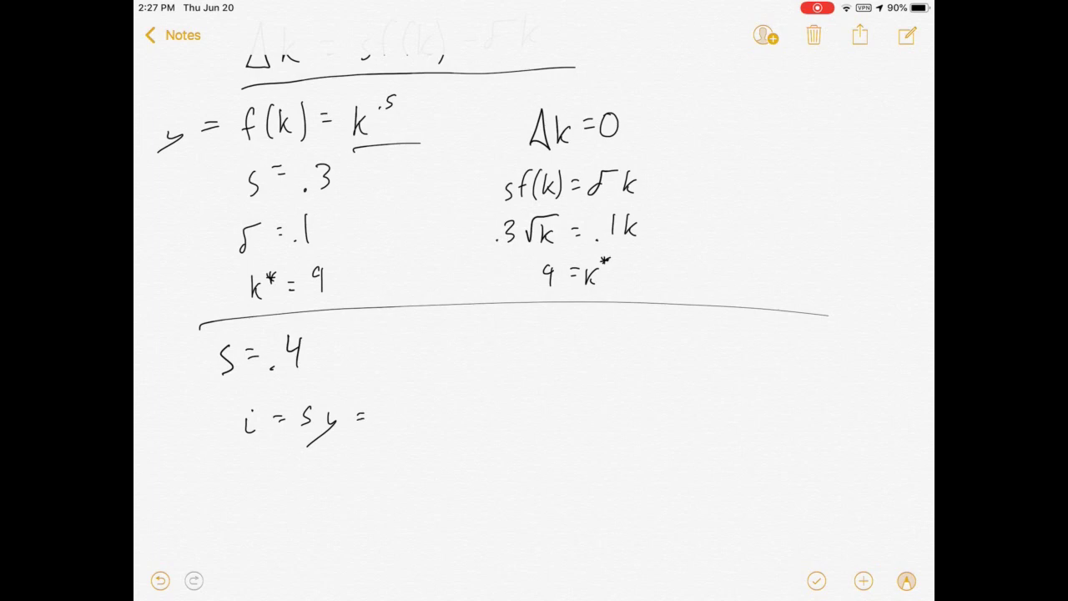
{"action": "mouse_move", "coordinate": [390, 409]}
{"action": "left_mouse_down"}
{"action": "mouse_move", "coordinate": [380, 427]}
{"action": "mouse_move", "coordinate": [400, 430]}
{"action": "left_mouse_up"}
{"action": "left_click_drag", "start_coordinate": [398, 413], "coordinate": [422, 429]}
{"action": "mouse_move", "coordinate": [430, 400]}
{"action": "left_mouse_down"}
{"action": "mouse_move", "coordinate": [428, 428]}
{"action": "mouse_move", "coordinate": [452, 434]}
{"action": "left_mouse_up"}
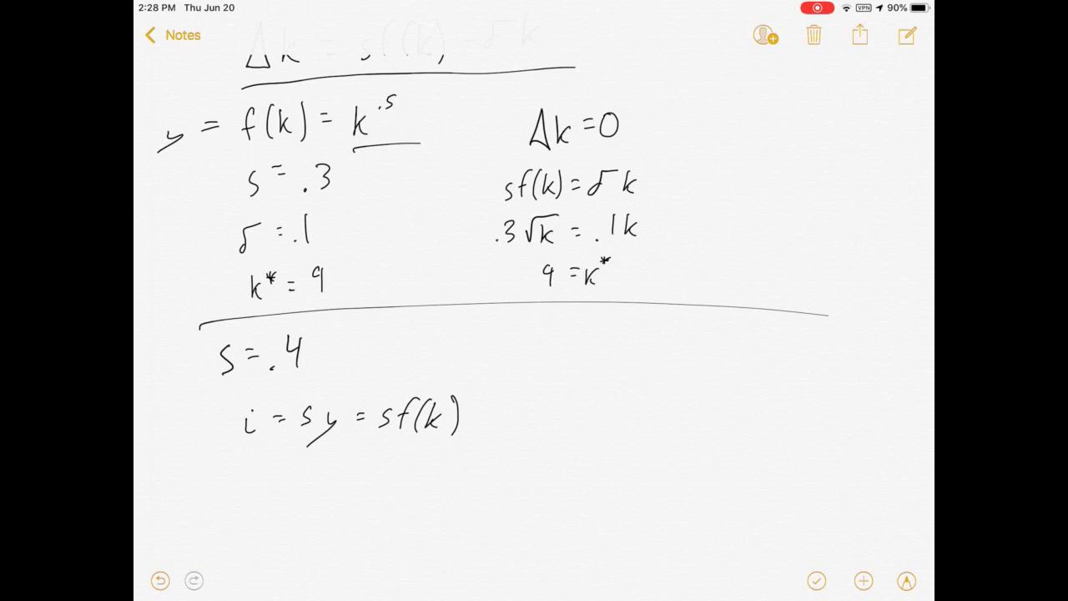
Handwrite Δk = 0 and sf(k) = δk beside the s = .4 example
{"action": "left_click_drag", "start_coordinate": [554, 376], "coordinate": [584, 377]}
{"action": "mouse_move", "coordinate": [594, 359]}
{"action": "left_mouse_down"}
{"action": "mouse_move", "coordinate": [594, 379]}
{"action": "mouse_move", "coordinate": [620, 359]}
{"action": "left_mouse_up"}
{"action": "left_click_drag", "start_coordinate": [610, 368], "coordinate": [621, 367]}
{"action": "mouse_move", "coordinate": [634, 355]}
{"action": "left_mouse_down"}
{"action": "mouse_move", "coordinate": [624, 361]}
{"action": "mouse_move", "coordinate": [633, 354]}
{"action": "left_mouse_up"}
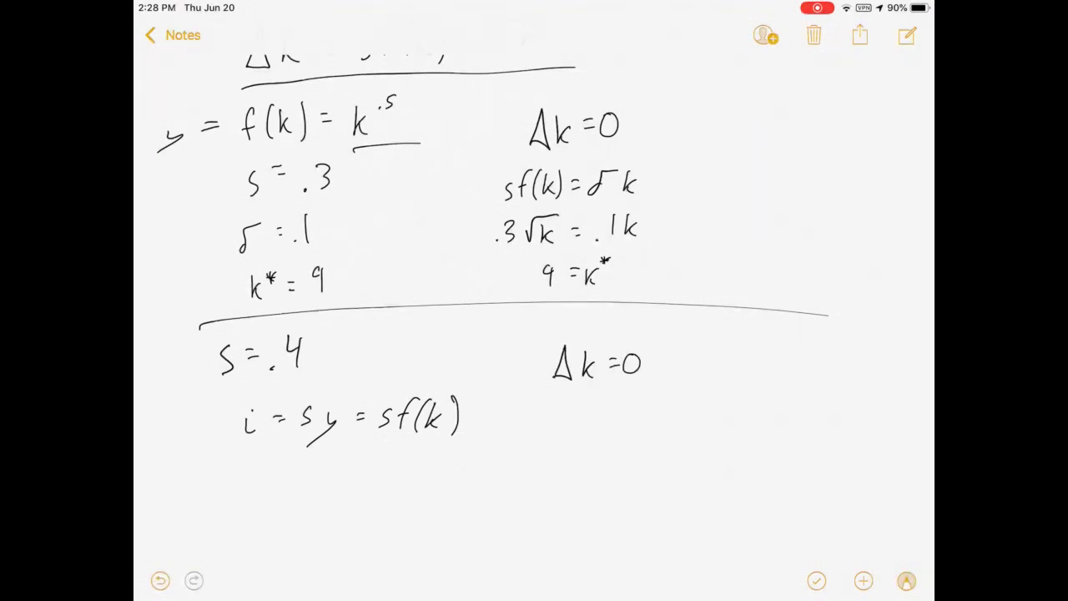
{"action": "mouse_move", "coordinate": [579, 404]}
{"action": "left_mouse_down"}
{"action": "mouse_move", "coordinate": [570, 419]}
{"action": "mouse_move", "coordinate": [586, 419]}
{"action": "left_mouse_up"}
{"action": "left_click_drag", "start_coordinate": [584, 404], "coordinate": [602, 419]}
{"action": "left_click_drag", "start_coordinate": [613, 392], "coordinate": [619, 416]}
{"action": "left_click_drag", "start_coordinate": [625, 386], "coordinate": [628, 422]}
{"action": "mouse_move", "coordinate": [683, 392]}
{"action": "left_mouse_down"}
{"action": "mouse_move", "coordinate": [664, 404]}
{"action": "mouse_move", "coordinate": [697, 414]}
{"action": "left_mouse_up"}
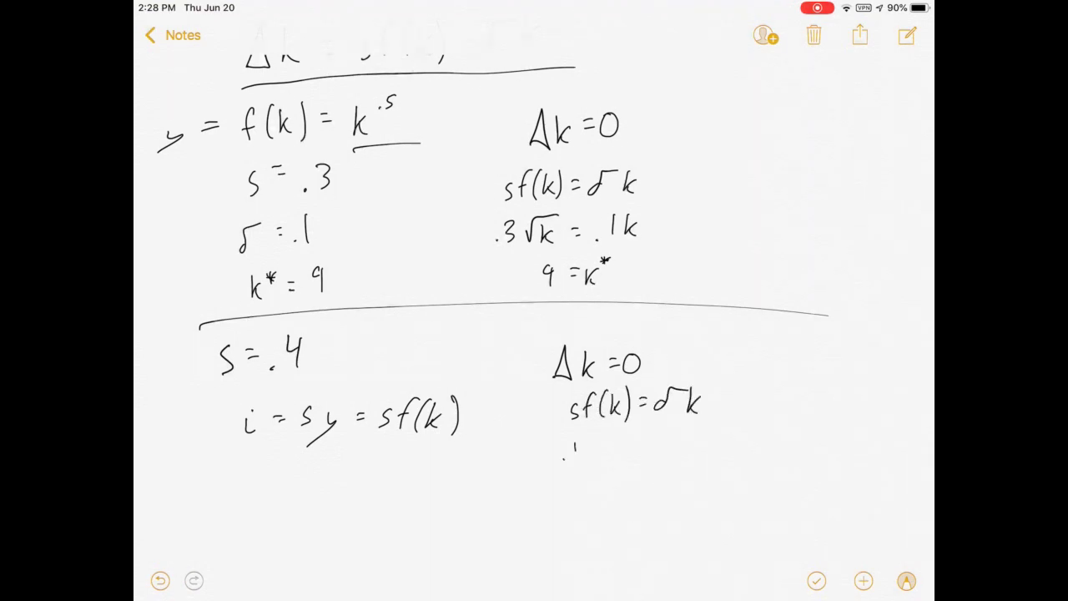
Handwrite .4√k = .1k and the solution 16 = k* to complete the s = .4 example
{"action": "left_click_drag", "start_coordinate": [574, 448], "coordinate": [587, 455]}
{"action": "mouse_move", "coordinate": [584, 441]}
{"action": "left_mouse_down"}
{"action": "mouse_move", "coordinate": [584, 460]}
{"action": "mouse_move", "coordinate": [608, 434]}
{"action": "mouse_move", "coordinate": [631, 433]}
{"action": "left_mouse_up"}
{"action": "mouse_move", "coordinate": [615, 440]}
{"action": "left_mouse_down"}
{"action": "mouse_move", "coordinate": [614, 459]}
{"action": "mouse_move", "coordinate": [624, 459]}
{"action": "left_mouse_up"}
{"action": "mouse_move", "coordinate": [678, 429]}
{"action": "left_mouse_down"}
{"action": "mouse_move", "coordinate": [677, 455]}
{"action": "mouse_move", "coordinate": [693, 456]}
{"action": "left_mouse_up"}
{"action": "left_click_drag", "start_coordinate": [702, 434], "coordinate": [704, 455]}
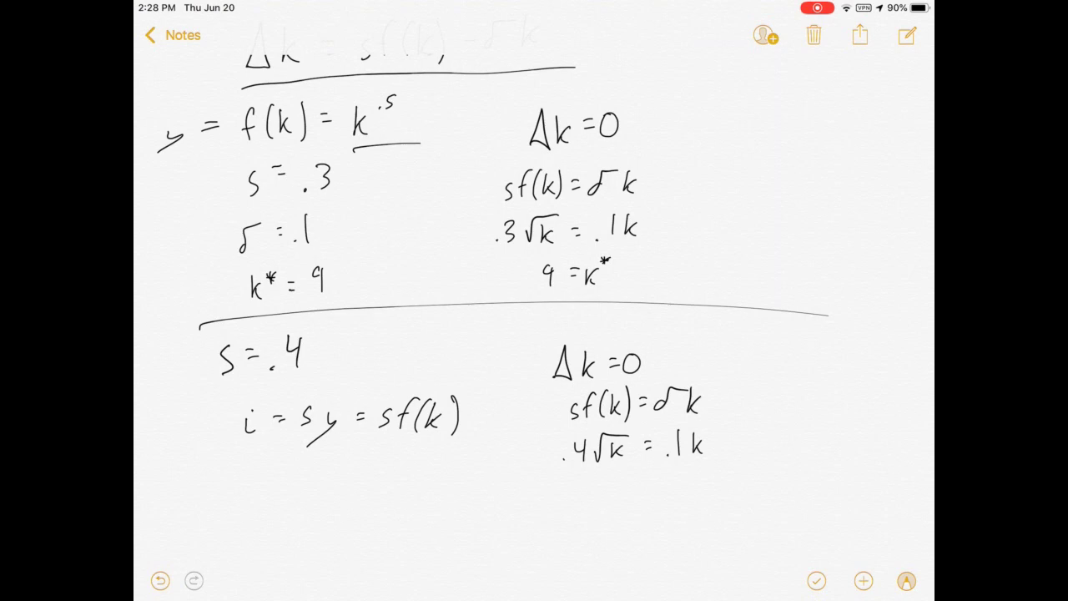
{"action": "left_click_drag", "start_coordinate": [674, 487], "coordinate": [674, 503]}
{"action": "mouse_move", "coordinate": [684, 486]}
{"action": "left_mouse_down"}
{"action": "mouse_move", "coordinate": [676, 495]}
{"action": "mouse_move", "coordinate": [688, 503]}
{"action": "left_mouse_up"}
{"action": "mouse_move", "coordinate": [618, 483]}
{"action": "left_mouse_down"}
{"action": "mouse_move", "coordinate": [618, 506]}
{"action": "mouse_move", "coordinate": [626, 497]}
{"action": "left_mouse_up"}
{"action": "mouse_move", "coordinate": [698, 476]}
{"action": "left_mouse_down"}
{"action": "mouse_move", "coordinate": [697, 487]}
{"action": "mouse_move", "coordinate": [703, 479]}
{"action": "left_mouse_up"}
Draw a divider below the second example and write the parameters s = .4 and δ = .2 under it
{"action": "scroll", "coordinate": [534, 334], "scroll_direction": "down", "scroll_amount": 5}
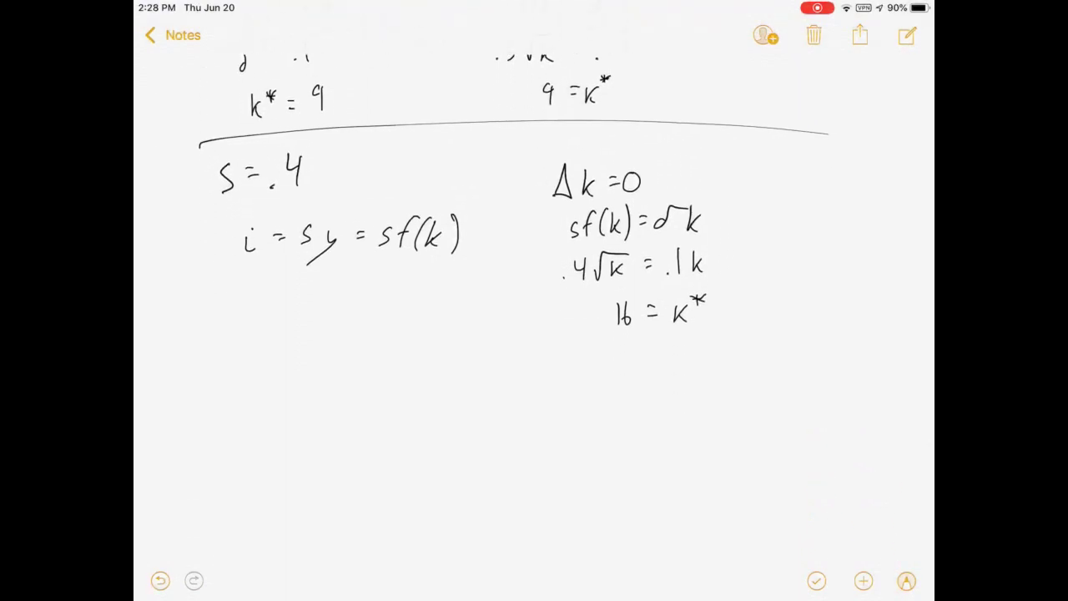
{"action": "left_click_drag", "start_coordinate": [248, 365], "coordinate": [839, 377]}
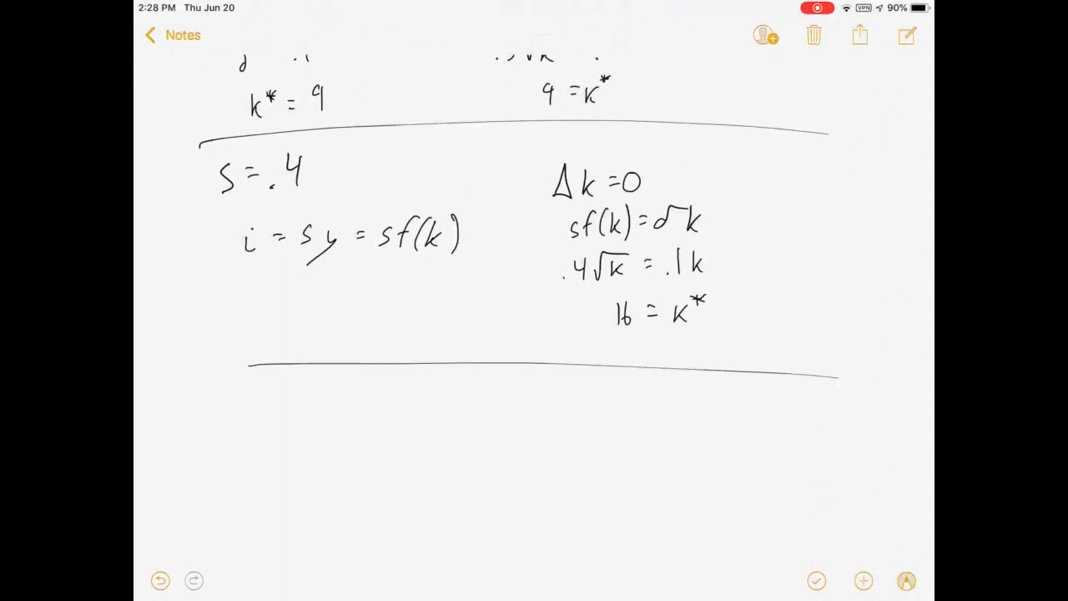
{"action": "mouse_move", "coordinate": [282, 406]}
{"action": "left_mouse_down"}
{"action": "mouse_move", "coordinate": [266, 432]}
{"action": "mouse_move", "coordinate": [312, 418]}
{"action": "mouse_move", "coordinate": [358, 416]}
{"action": "mouse_move", "coordinate": [354, 425]}
{"action": "left_mouse_up"}
{"action": "left_click", "coordinate": [327, 427]}
{"action": "mouse_move", "coordinate": [260, 465]}
{"action": "left_mouse_down"}
{"action": "mouse_move", "coordinate": [273, 454]}
{"action": "mouse_move", "coordinate": [305, 464]}
{"action": "left_mouse_up"}
{"action": "left_click_drag", "start_coordinate": [294, 472], "coordinate": [359, 480]}
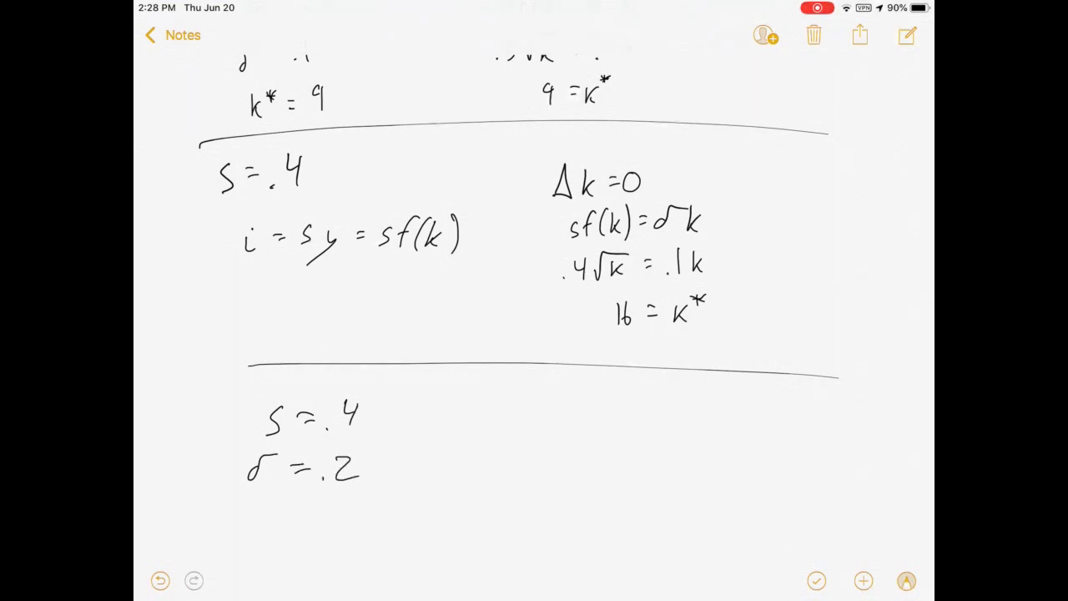
Handwrite Δk = 0 and sf(k) = δk beside the s = .4, δ = .2 parameters
{"action": "mouse_move", "coordinate": [521, 424]}
{"action": "left_mouse_down"}
{"action": "mouse_move", "coordinate": [535, 399]}
{"action": "mouse_move", "coordinate": [519, 424]}
{"action": "mouse_move", "coordinate": [567, 405]}
{"action": "mouse_move", "coordinate": [570, 424]}
{"action": "mouse_move", "coordinate": [603, 407]}
{"action": "left_mouse_up"}
{"action": "left_click_drag", "start_coordinate": [593, 415], "coordinate": [616, 406]}
{"action": "mouse_move", "coordinate": [508, 442]}
{"action": "left_mouse_down"}
{"action": "mouse_move", "coordinate": [488, 469]}
{"action": "mouse_move", "coordinate": [519, 465]}
{"action": "left_mouse_up"}
{"action": "left_click_drag", "start_coordinate": [529, 447], "coordinate": [537, 469]}
{"action": "mouse_move", "coordinate": [543, 439]}
{"action": "left_mouse_down"}
{"action": "mouse_move", "coordinate": [547, 472]}
{"action": "mouse_move", "coordinate": [579, 454]}
{"action": "left_mouse_up"}
{"action": "mouse_move", "coordinate": [569, 460]}
{"action": "left_mouse_down"}
{"action": "mouse_move", "coordinate": [628, 445]}
{"action": "mouse_move", "coordinate": [626, 466]}
{"action": "left_mouse_up"}
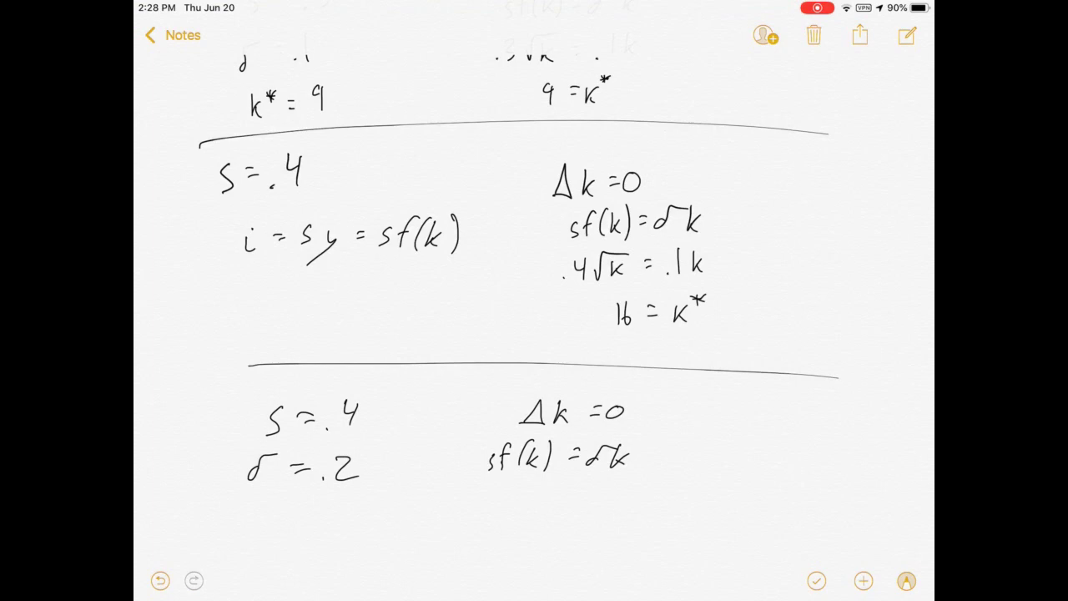
Handwrite .4√k = .2k and the solution 4 = k* to complete the third example
{"action": "left_click", "coordinate": [495, 506]}
{"action": "left_click_drag", "start_coordinate": [511, 492], "coordinate": [517, 504]}
{"action": "mouse_move", "coordinate": [512, 494]}
{"action": "left_mouse_down"}
{"action": "mouse_move", "coordinate": [513, 512]}
{"action": "mouse_move", "coordinate": [555, 489]}
{"action": "mouse_move", "coordinate": [549, 498]}
{"action": "mouse_move", "coordinate": [643, 509]}
{"action": "mouse_move", "coordinate": [602, 504]}
{"action": "left_mouse_up"}
{"action": "left_click", "coordinate": [586, 506]}
{"action": "scroll", "coordinate": [534, 317], "scroll_direction": "down", "scroll_amount": 2}
{"action": "mouse_move", "coordinate": [617, 487]}
{"action": "left_mouse_down"}
{"action": "mouse_move", "coordinate": [618, 504]}
{"action": "mouse_move", "coordinate": [639, 483]}
{"action": "left_mouse_up"}
{"action": "mouse_move", "coordinate": [629, 492]}
{"action": "left_mouse_down"}
{"action": "mouse_move", "coordinate": [637, 484]}
{"action": "mouse_move", "coordinate": [590, 484]}
{"action": "mouse_move", "coordinate": [564, 505]}
{"action": "left_mouse_up"}
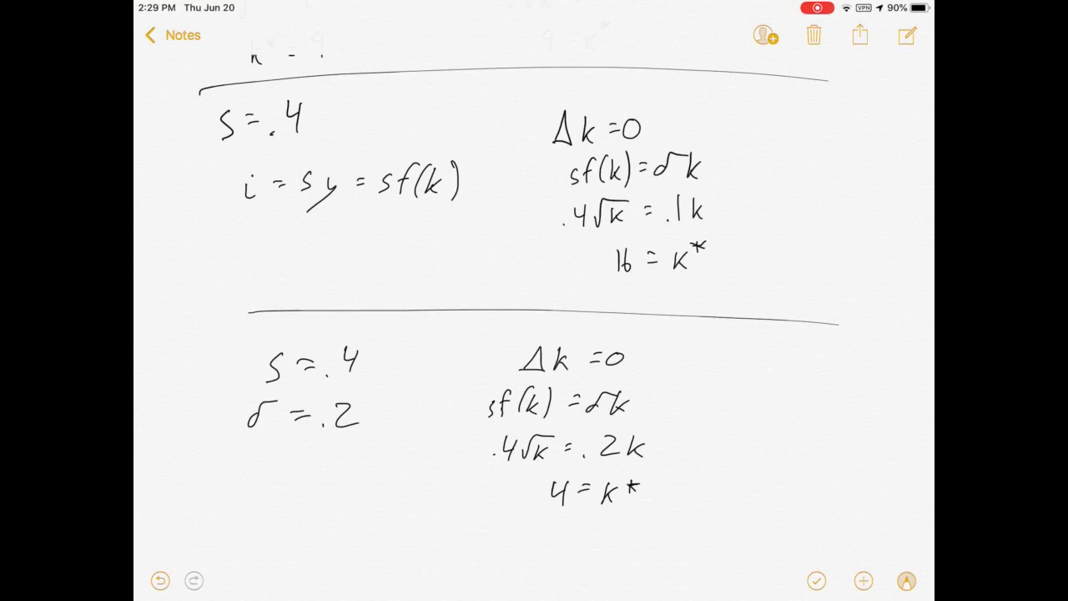
{"action": "scroll", "coordinate": [566, 302], "scroll_direction": "up", "scroll_amount": 7}
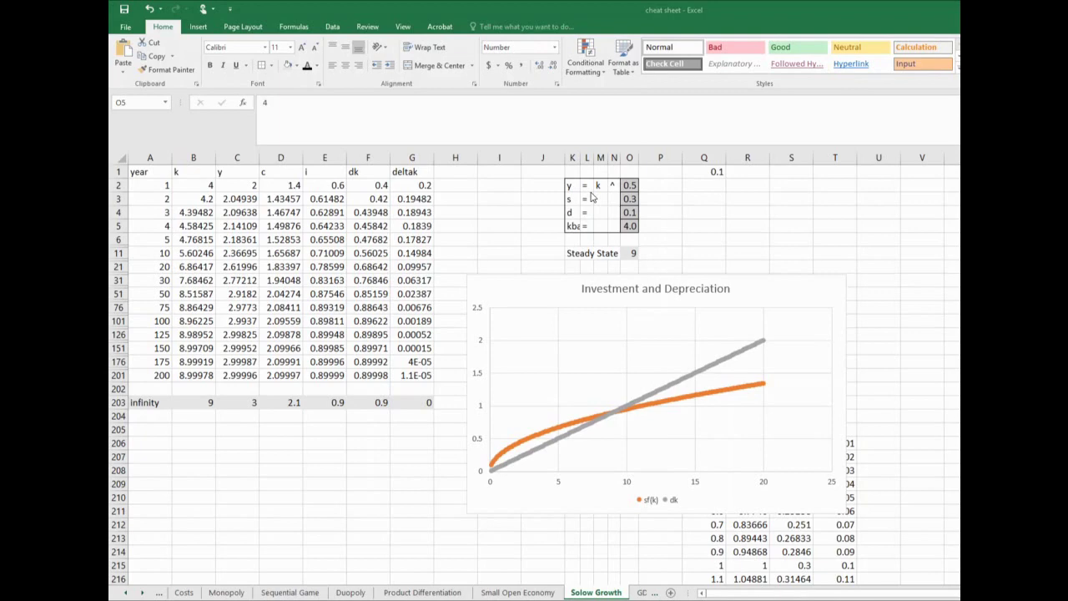
In Excel's Solow Growth sheet, examine the production function, its exponent, the steady-state formula and the curves' intersection in the chart
{"action": "left_click", "coordinate": [571, 185]}
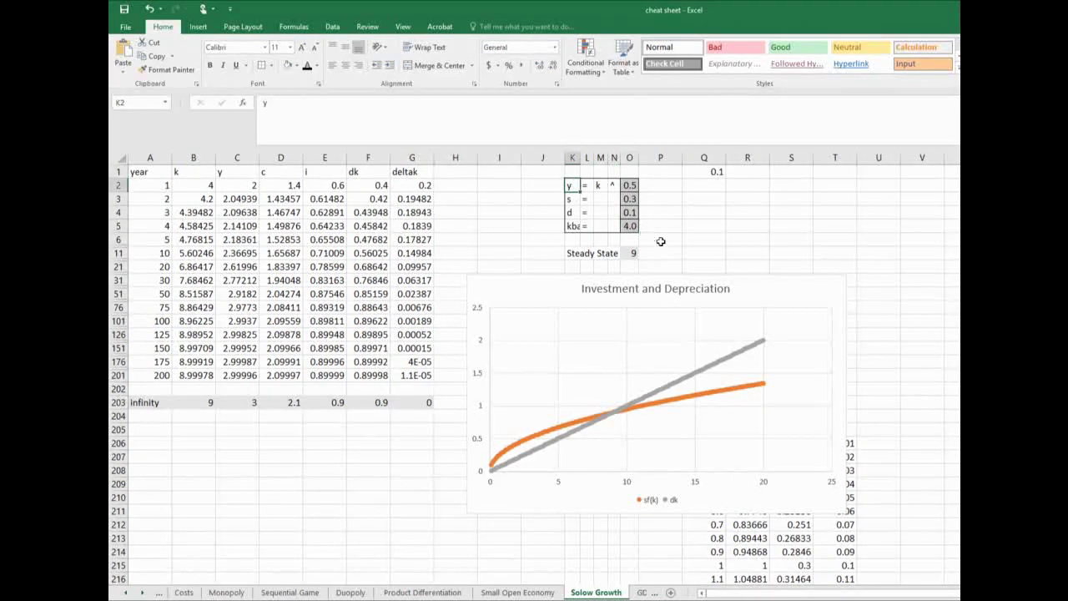
{"action": "left_click", "coordinate": [632, 186]}
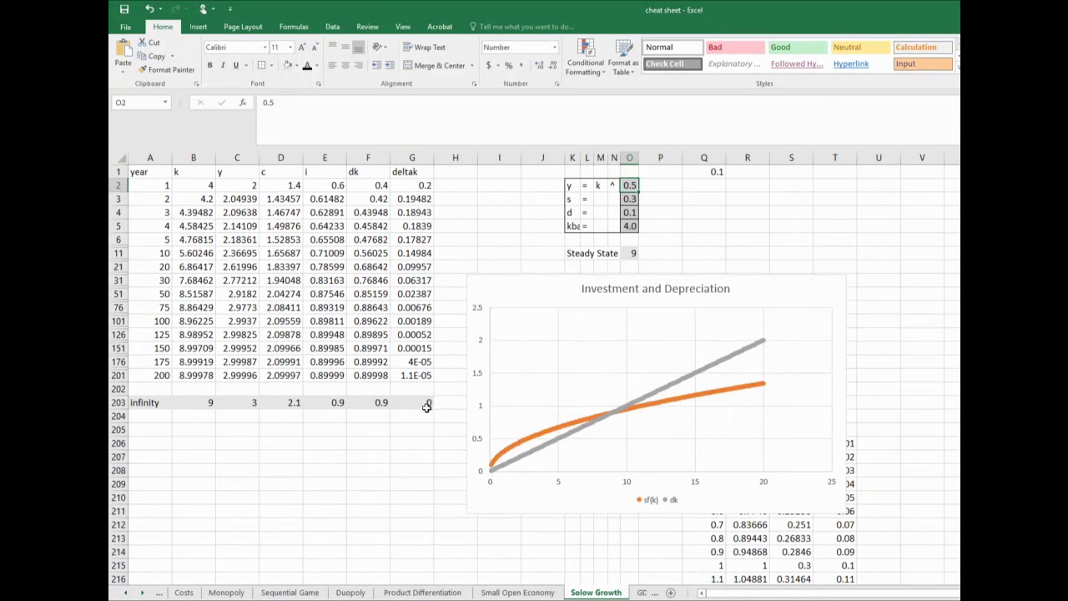
{"action": "left_click", "coordinate": [628, 255]}
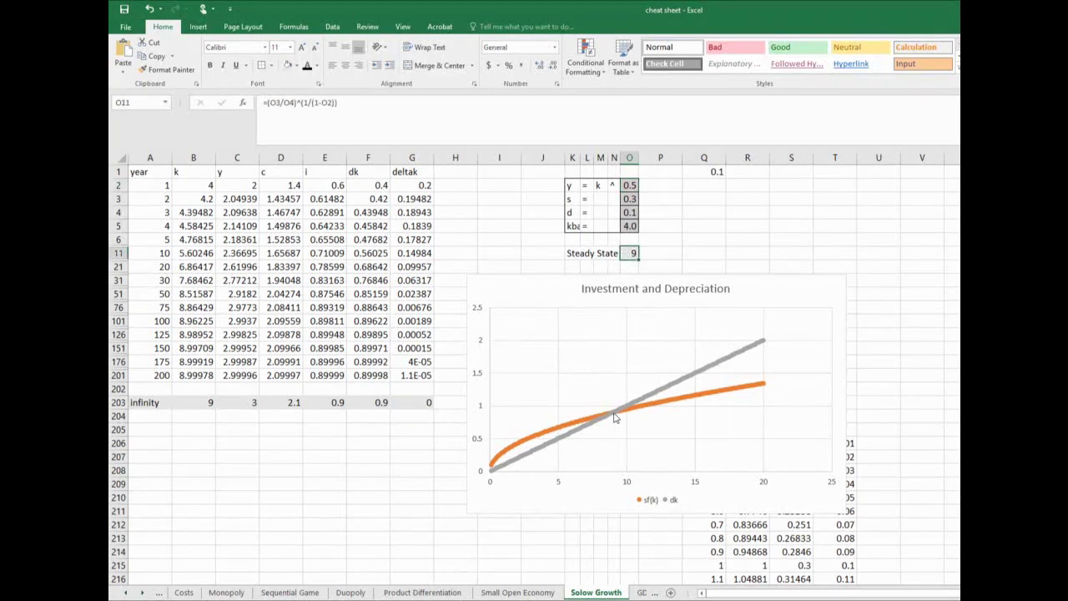
{"action": "mouse_move", "coordinate": [614, 417]}
Set the starting capital kbar in cell O5 to 6
{"action": "left_click", "coordinate": [631, 228]}
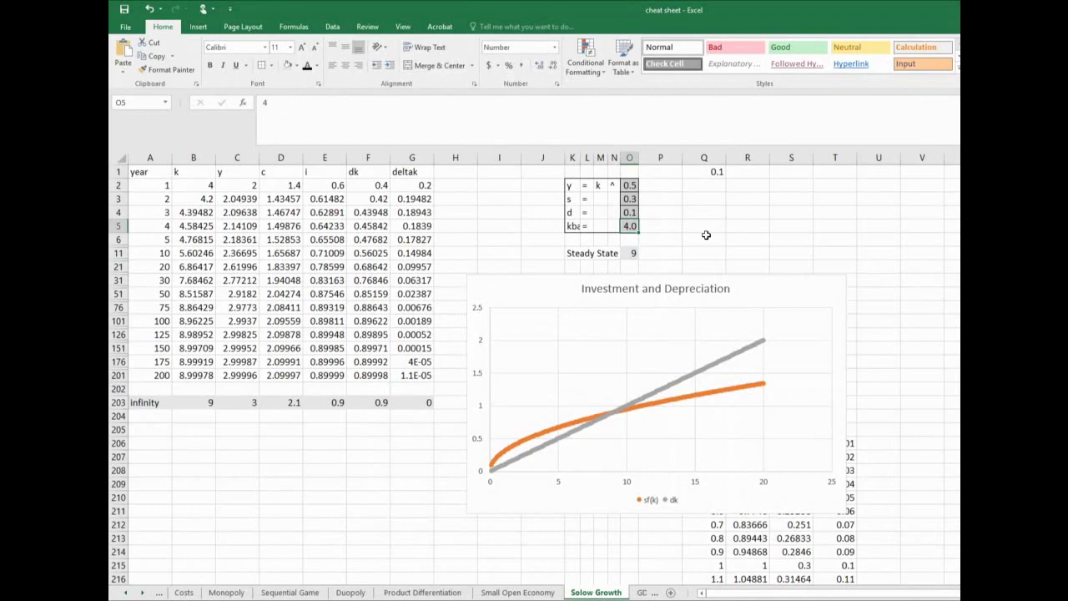
{"action": "type", "text": "6"}
{"action": "key", "text": "Return"}
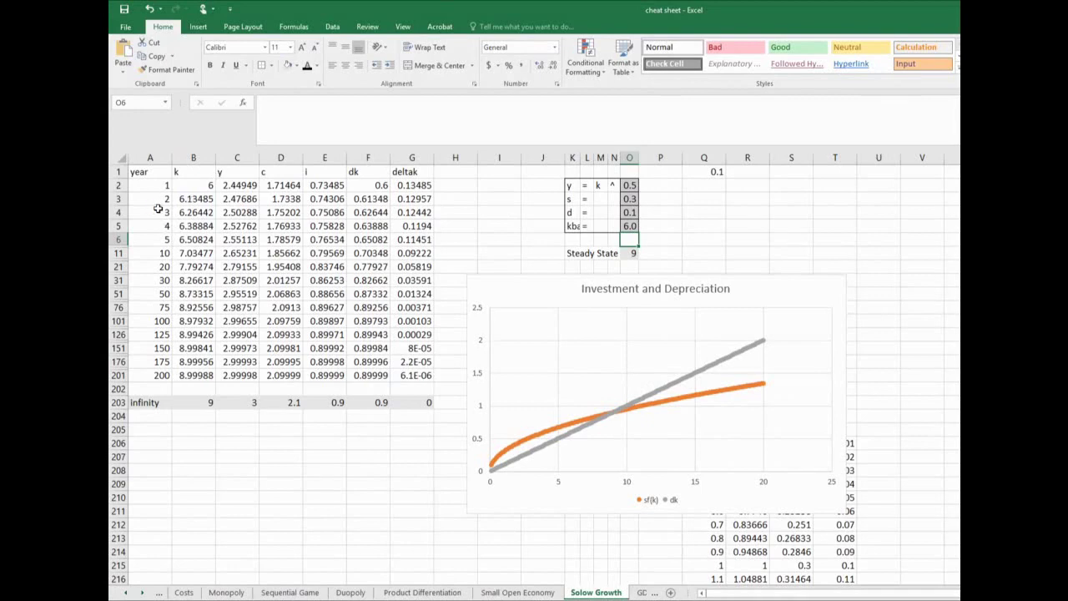
Examine the year 1 k and deltak formulas and the year 2 formulas for k, y, c, i and dk
{"action": "left_click", "coordinate": [194, 189]}
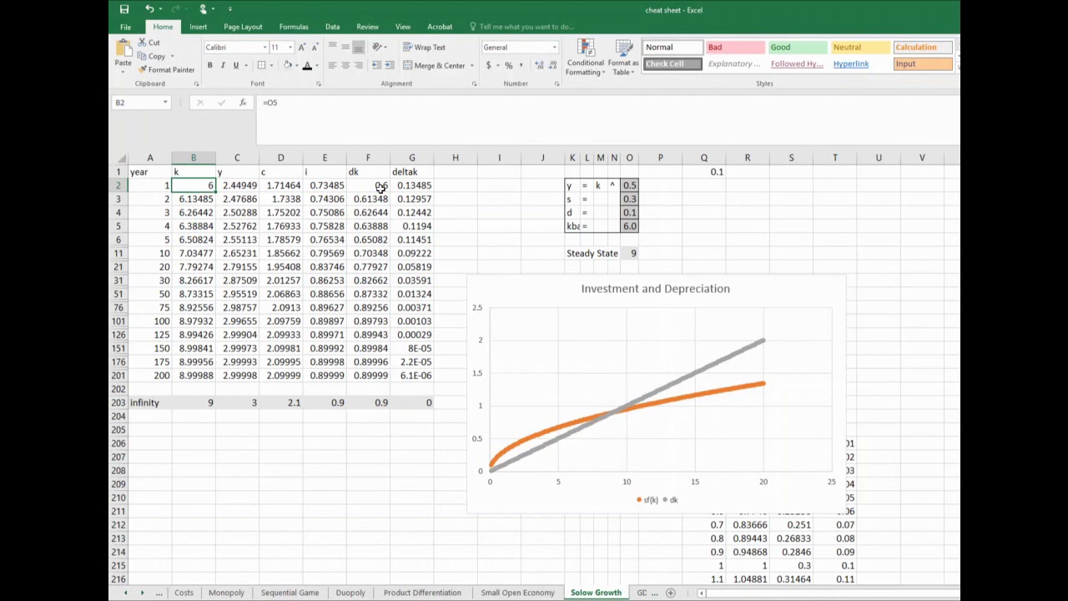
{"action": "left_click", "coordinate": [407, 185]}
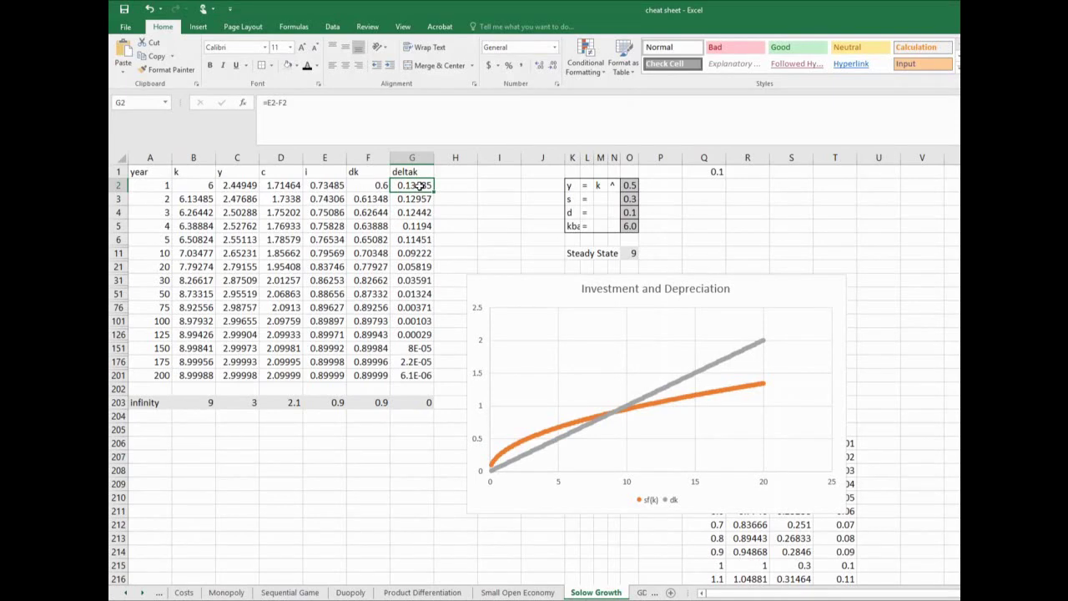
{"action": "left_click", "coordinate": [191, 199]}
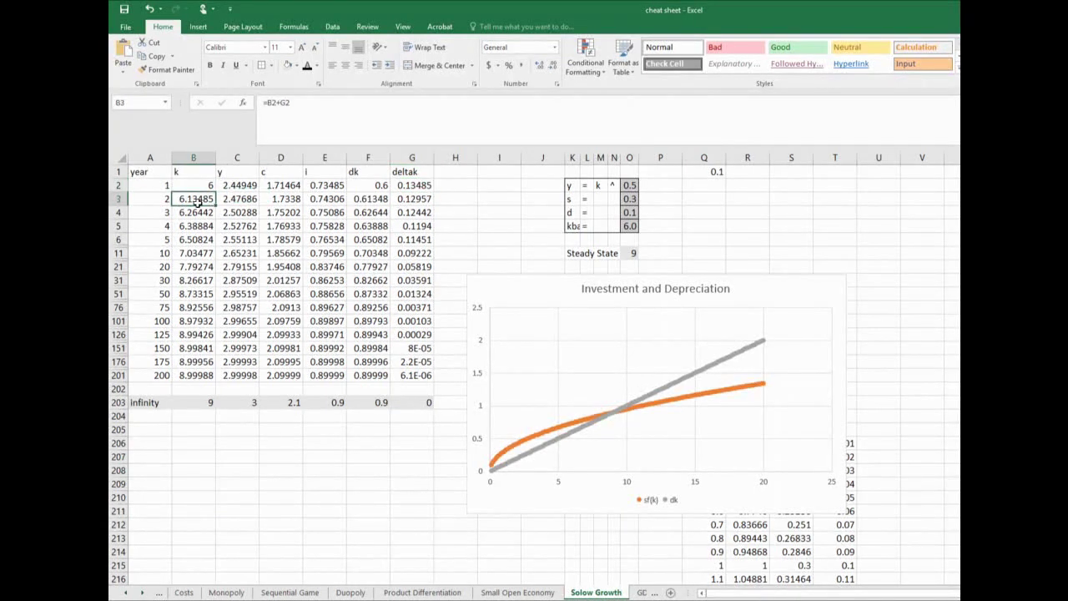
{"action": "left_click", "coordinate": [239, 199]}
{"action": "left_click", "coordinate": [279, 198]}
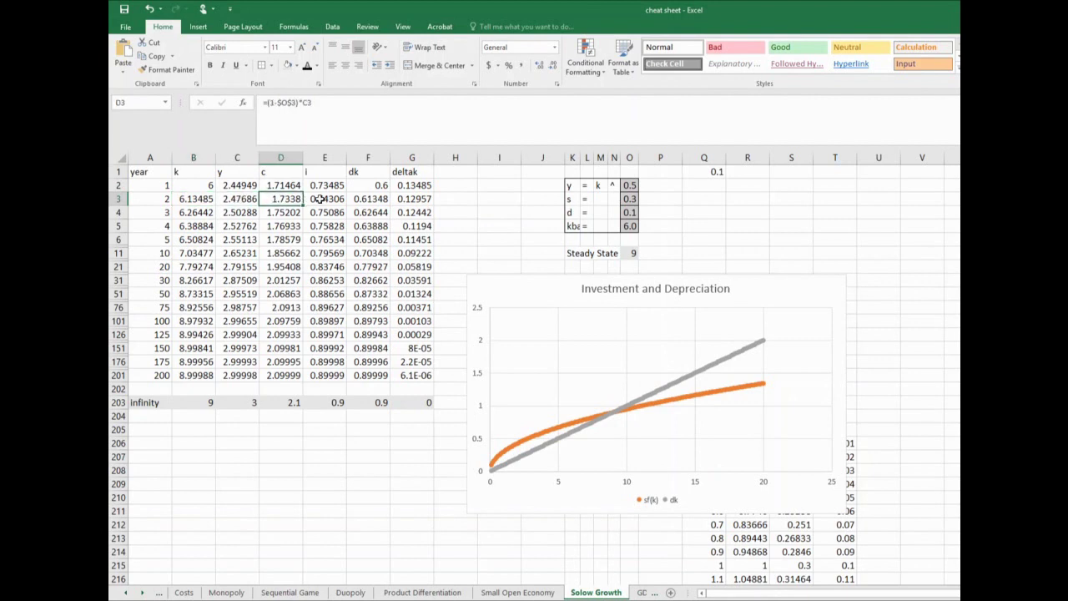
{"action": "left_click", "coordinate": [321, 198]}
{"action": "left_click", "coordinate": [373, 203]}
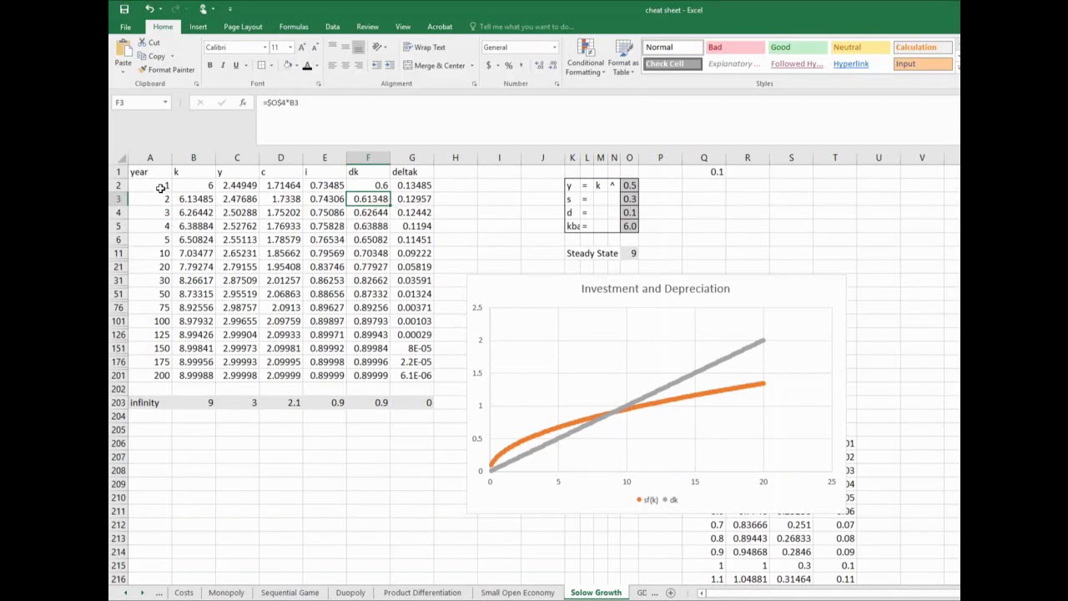
Examine the path of k from year 1 to year 200 and the k formula in the infinity row
{"action": "left_click_drag", "start_coordinate": [160, 189], "coordinate": [201, 376]}
{"action": "left_click", "coordinate": [200, 284]}
{"action": "left_click", "coordinate": [214, 438]}
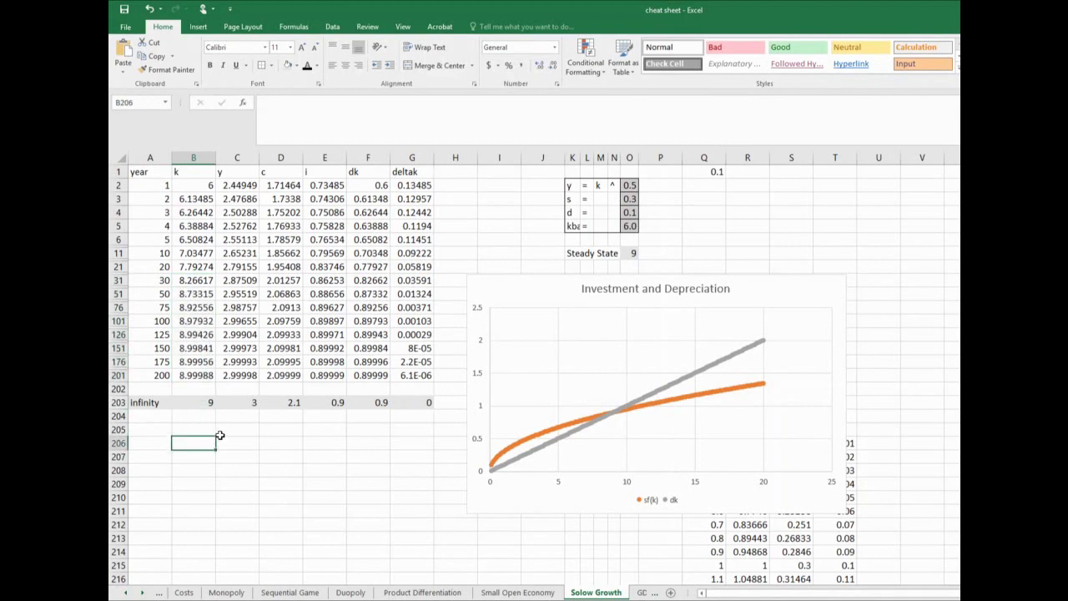
{"action": "left_click", "coordinate": [194, 406]}
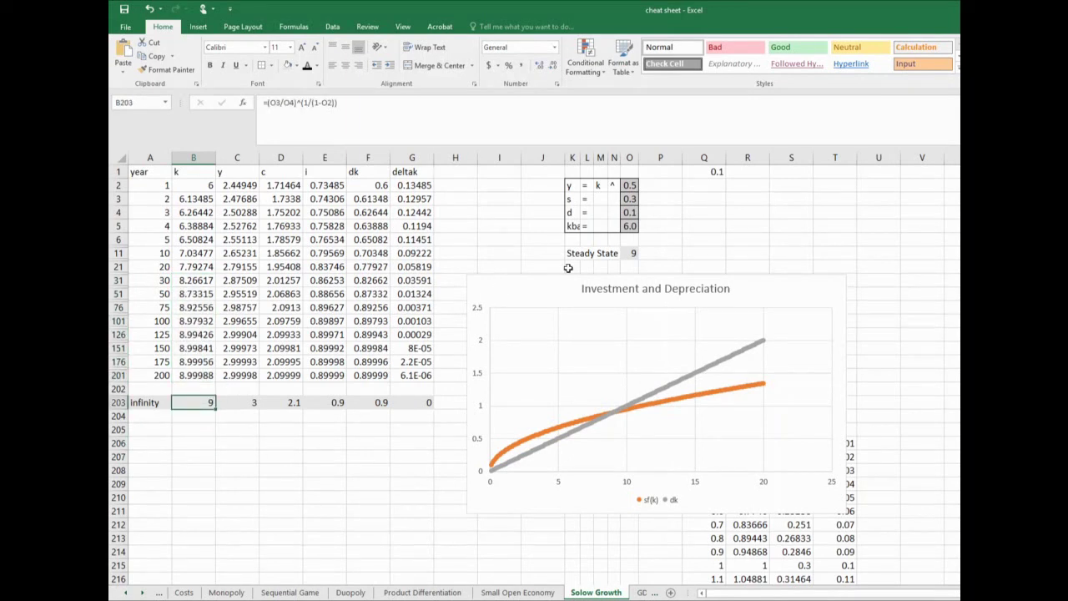
Set the starting capital kbar in cell O5 to 11 and check the year 1 investment and depreciation cells
{"action": "left_click", "coordinate": [629, 226]}
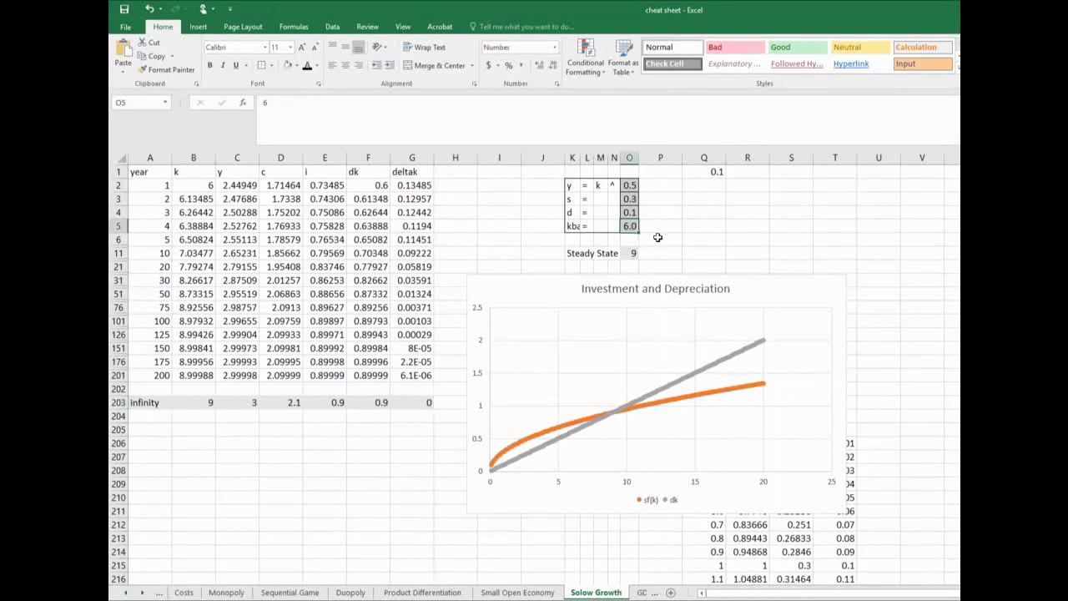
{"action": "type", "text": "11"}
{"action": "key", "text": "Return"}
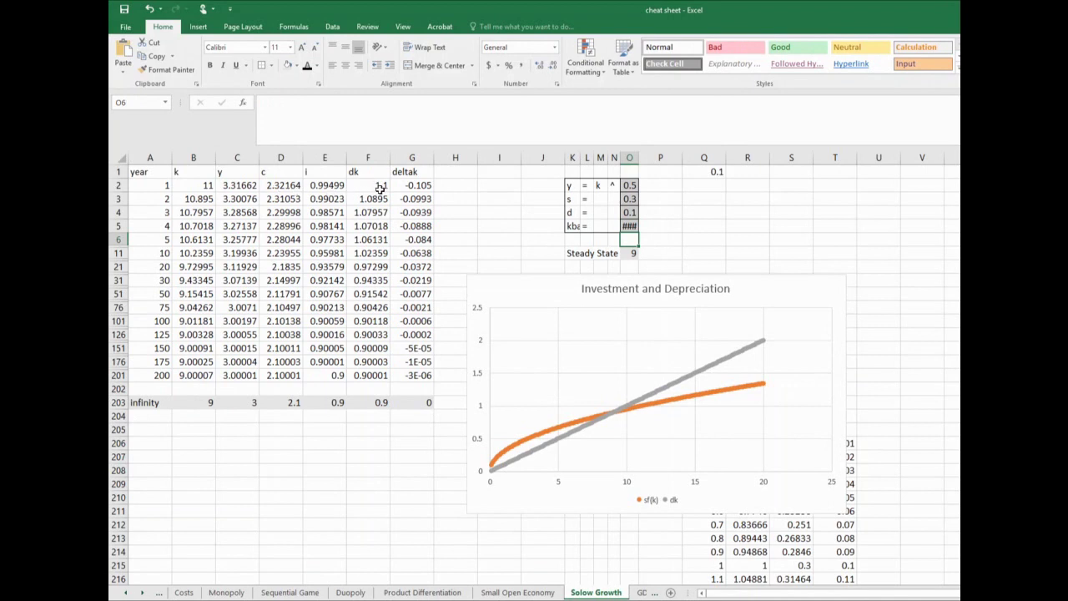
{"action": "left_click", "coordinate": [322, 185]}
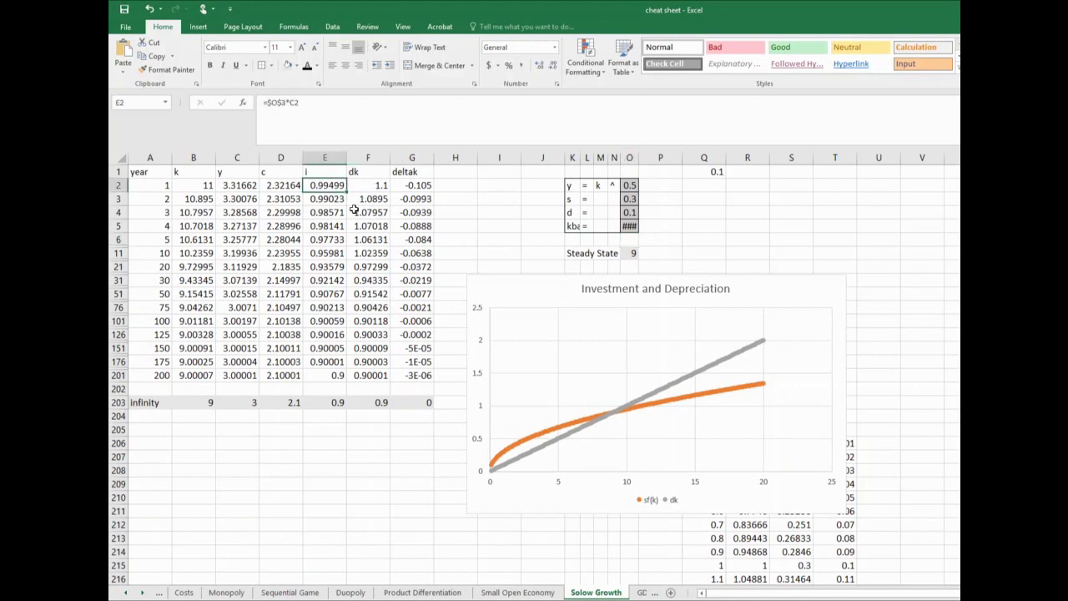
{"action": "left_click", "coordinate": [373, 187]}
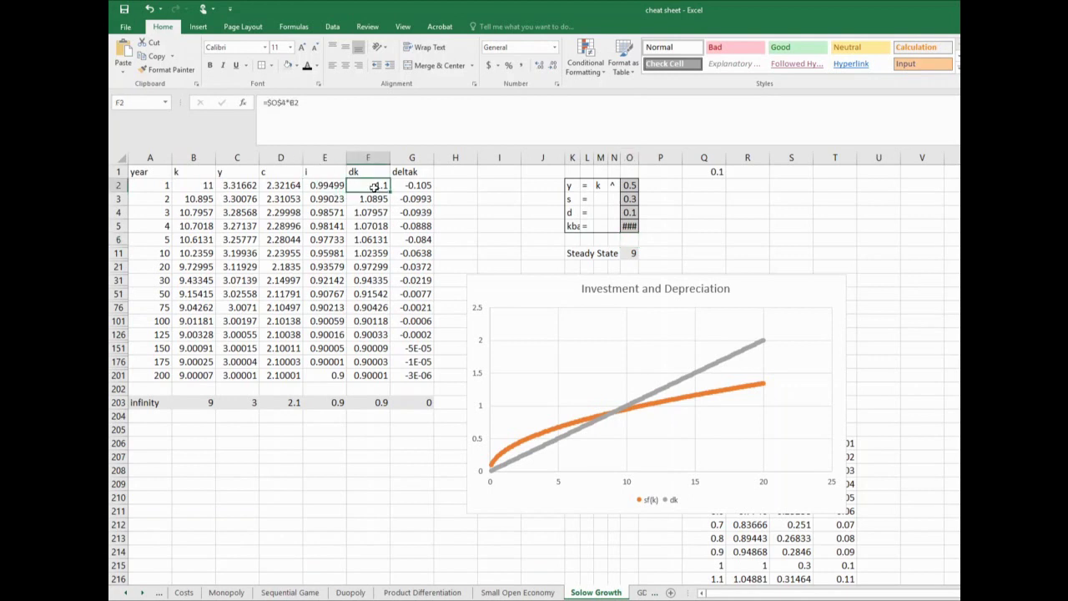
Examine the year 1 deltak formula and the path of k from year 1 to year 200
{"action": "left_click", "coordinate": [424, 185]}
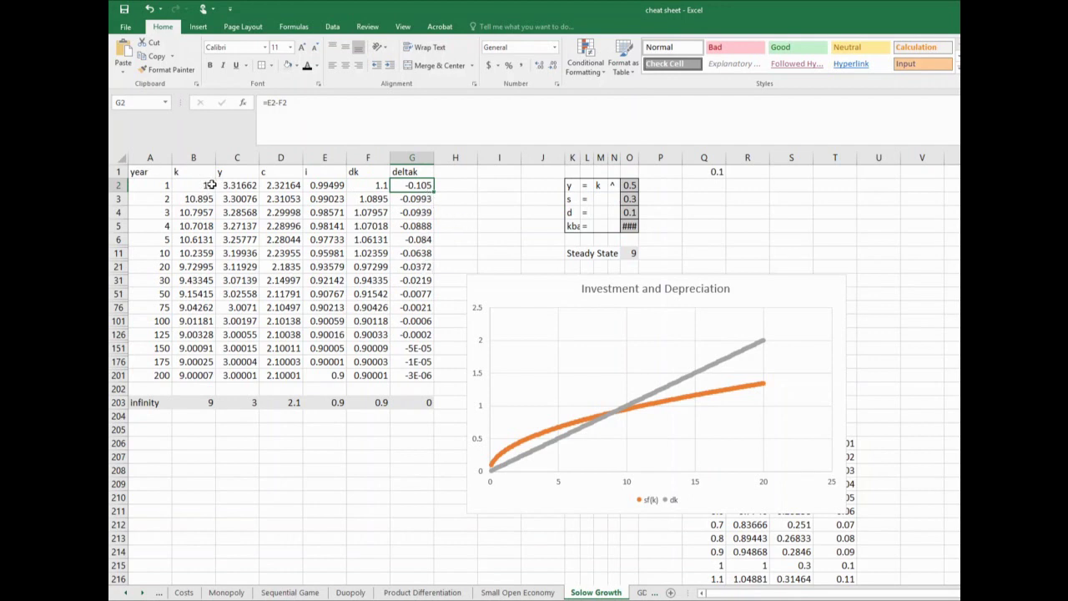
{"action": "left_click_drag", "start_coordinate": [212, 184], "coordinate": [194, 377]}
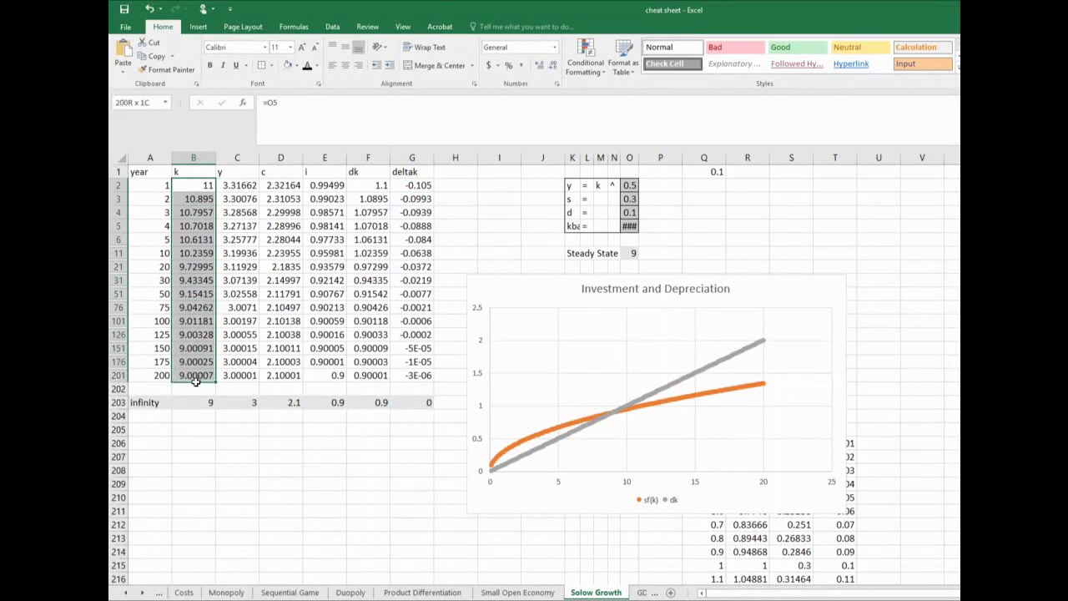
{"action": "left_click_drag", "start_coordinate": [236, 442], "coordinate": [235, 456]}
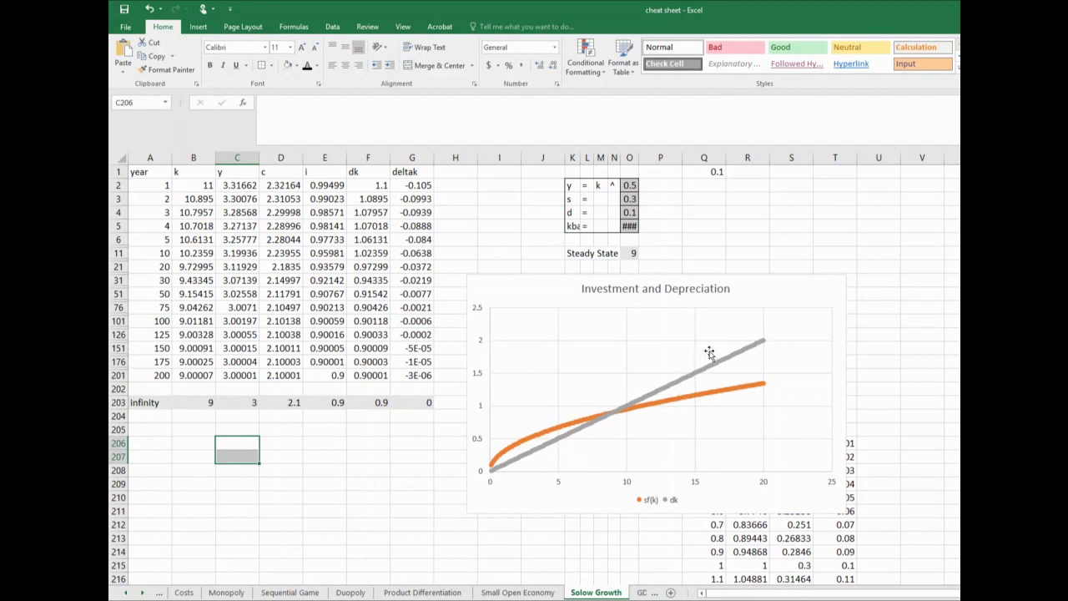
Set the saving rate s in cell O3 to 0.4
{"action": "mouse_move", "coordinate": [723, 364]}
{"action": "left_click", "coordinate": [632, 201]}
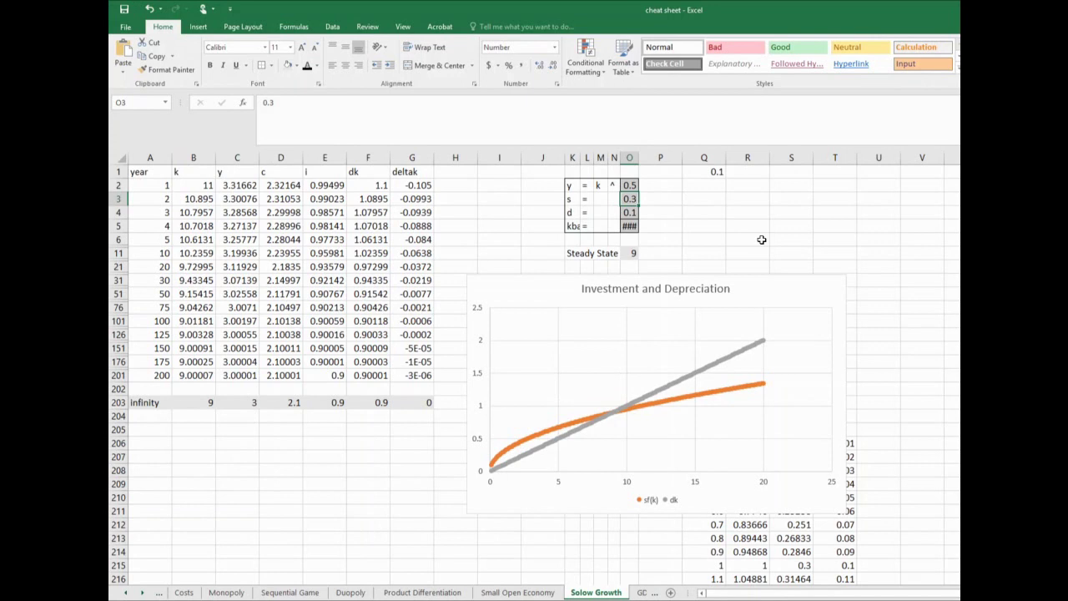
{"action": "type", "text": ".4"}
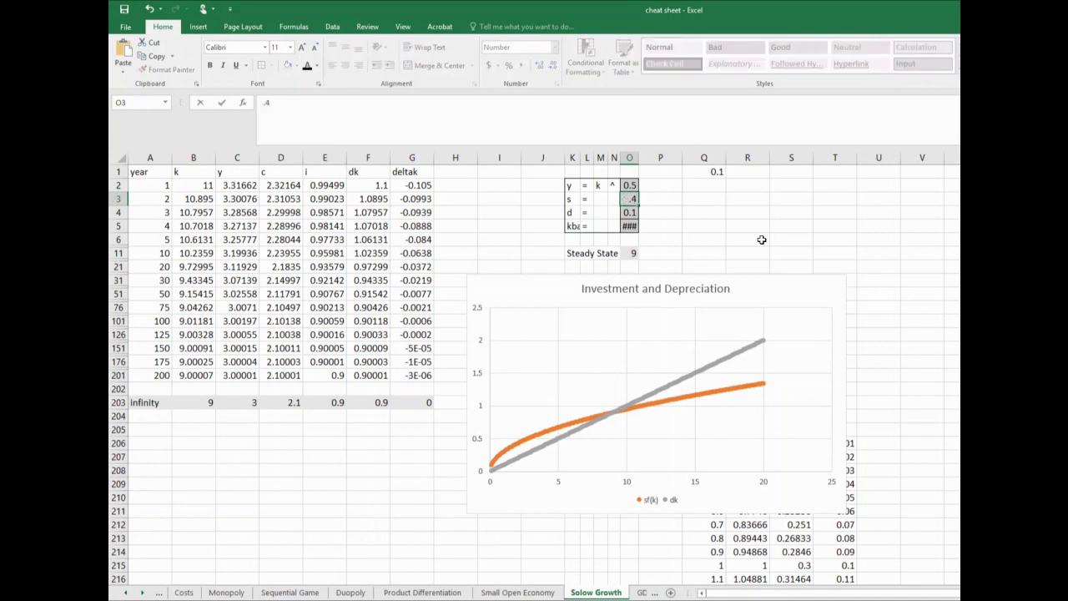
{"action": "key", "text": "Return"}
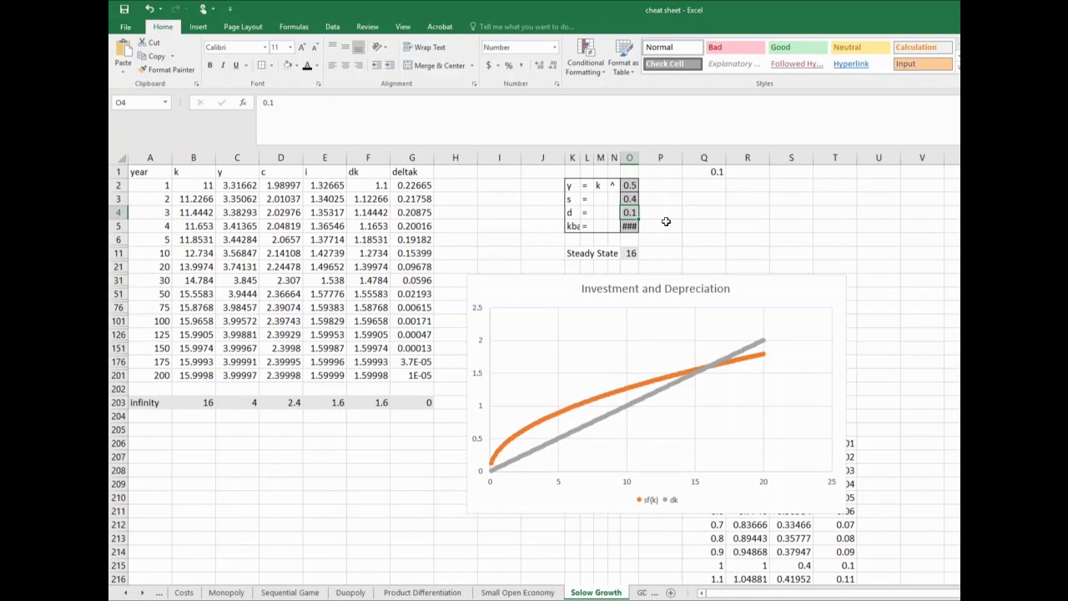
Set the depreciation rate d in cell O4 to 0.2 and check the year 1 k cell
{"action": "type", "text": ".2"}
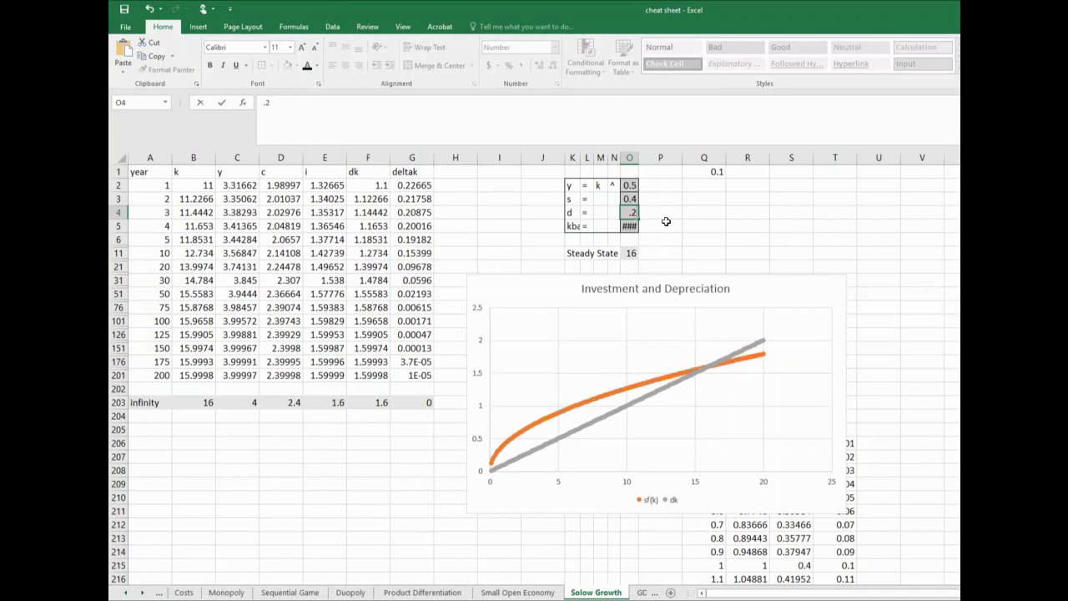
{"action": "key", "text": "Return"}
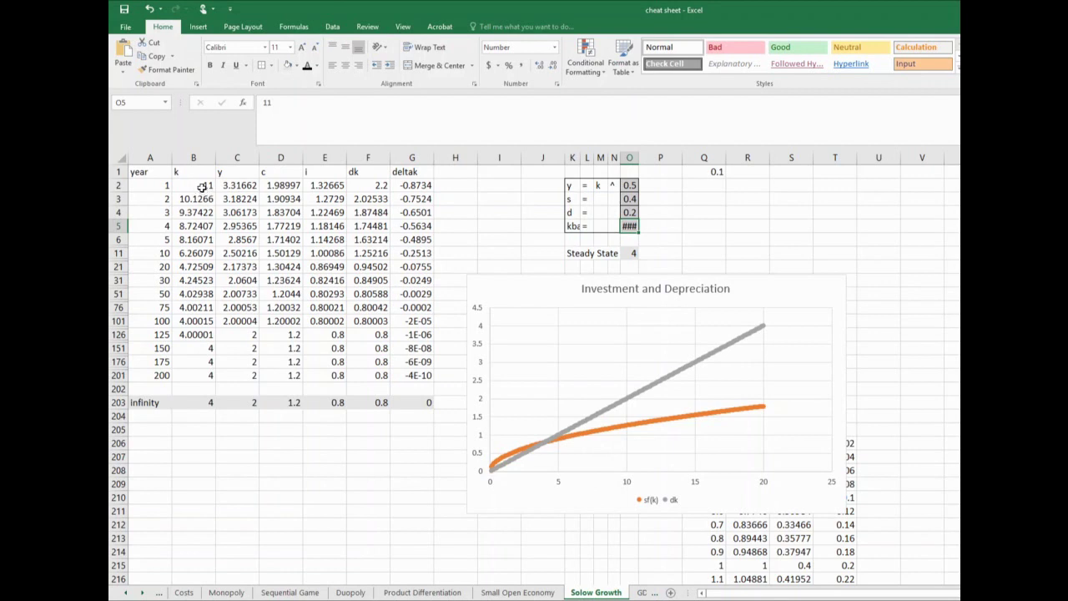
{"action": "left_click", "coordinate": [203, 187]}
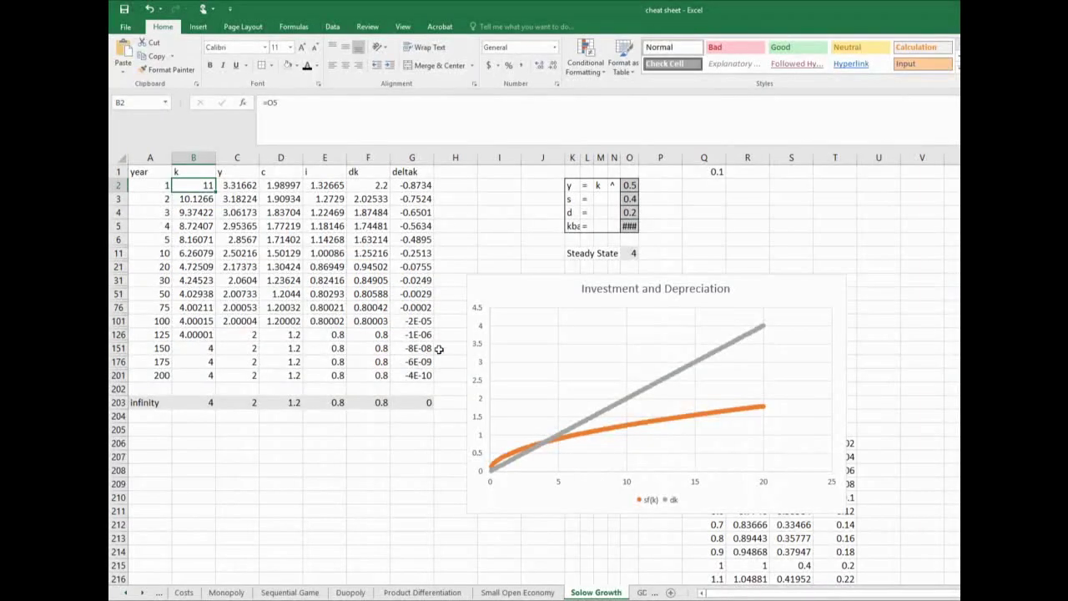
Set the depreciation rate d in cell O4 back to 0.1
{"action": "left_click", "coordinate": [630, 212]}
{"action": "type", "text": "0.1"}
{"action": "key", "text": "Return"}
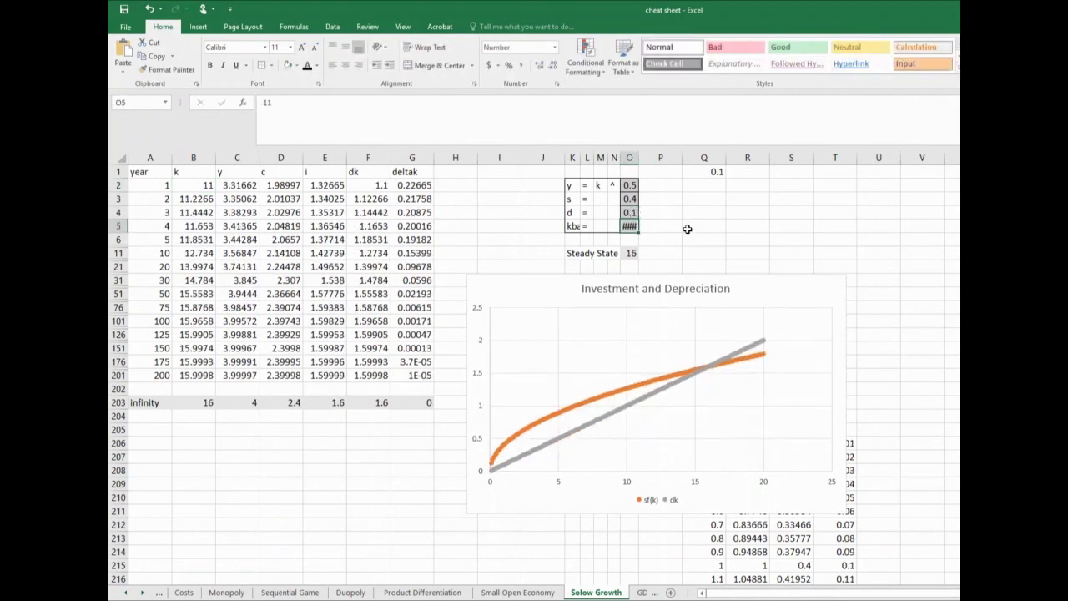
Set the exponent of k in the production function, cell O2, to 0.6
{"action": "left_click", "coordinate": [629, 186]}
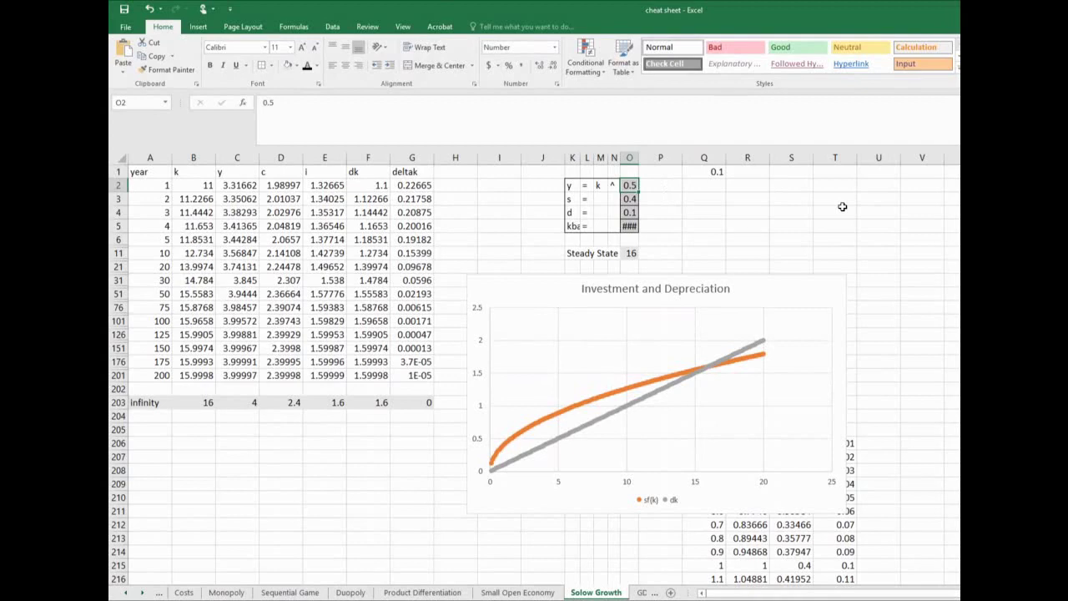
{"action": "type", "text": ".6"}
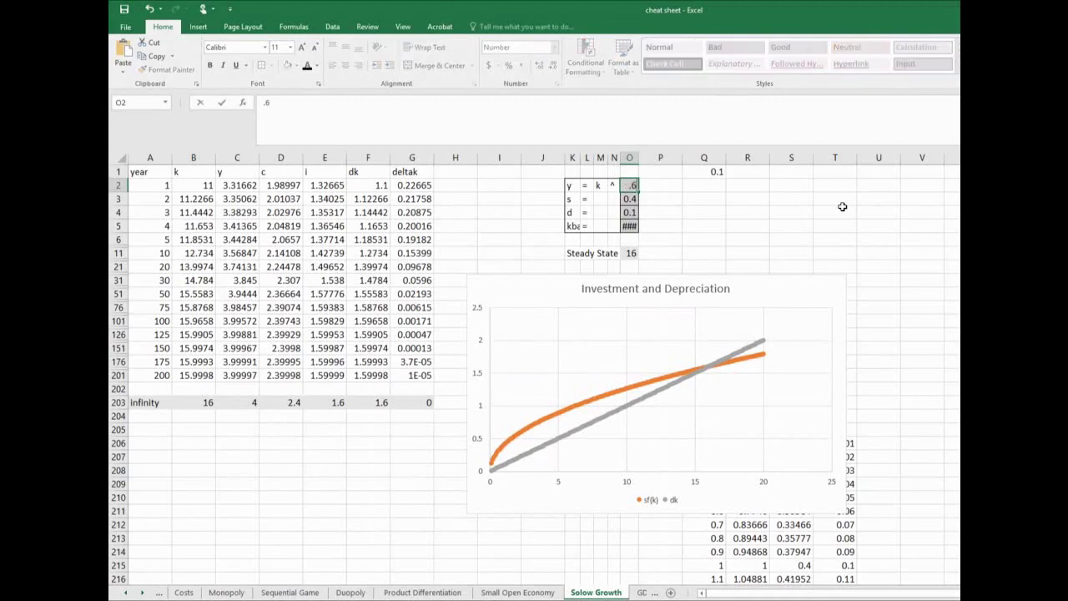
{"action": "key", "text": "Return"}
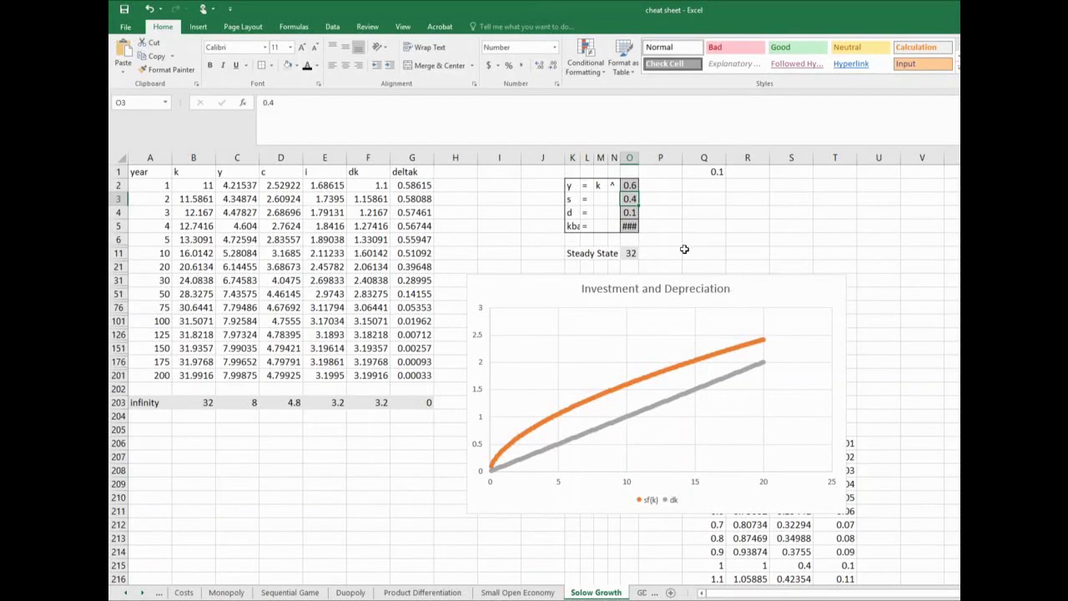
Set the production function exponent in cell O2 to 0.4
{"action": "left_click", "coordinate": [629, 185]}
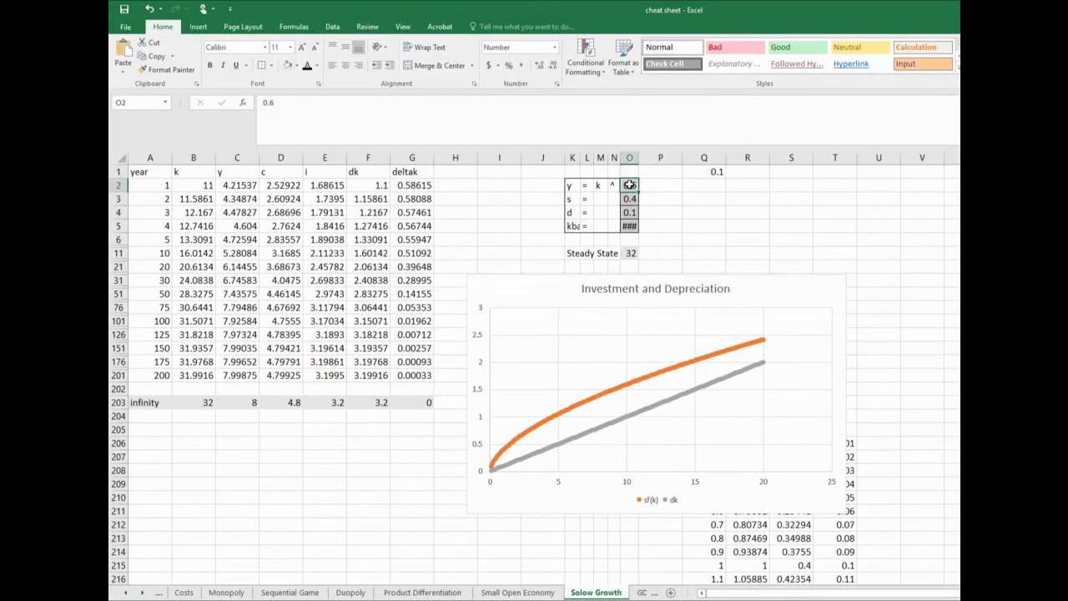
{"action": "type", "text": ".4"}
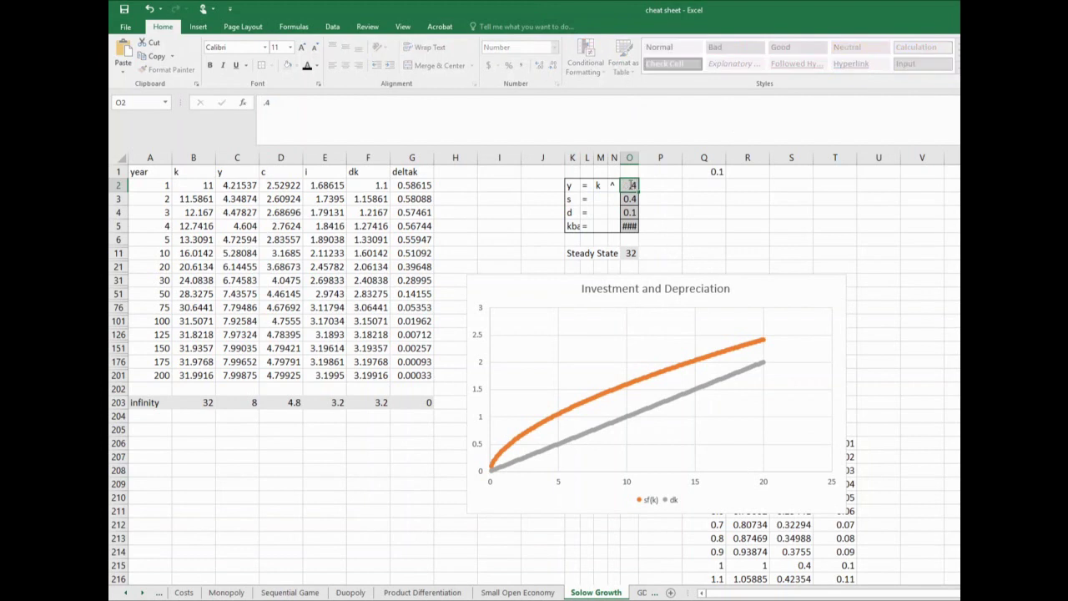
{"action": "key", "text": "Return"}
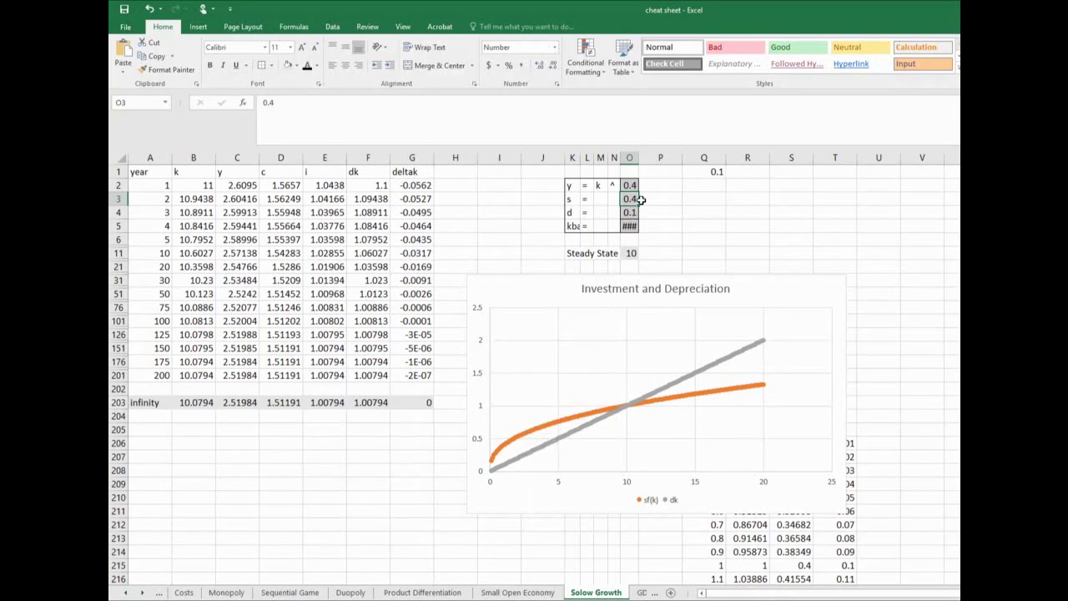
Set the saving rate s in cell O3 to 0.3
{"action": "type", "text": "."}
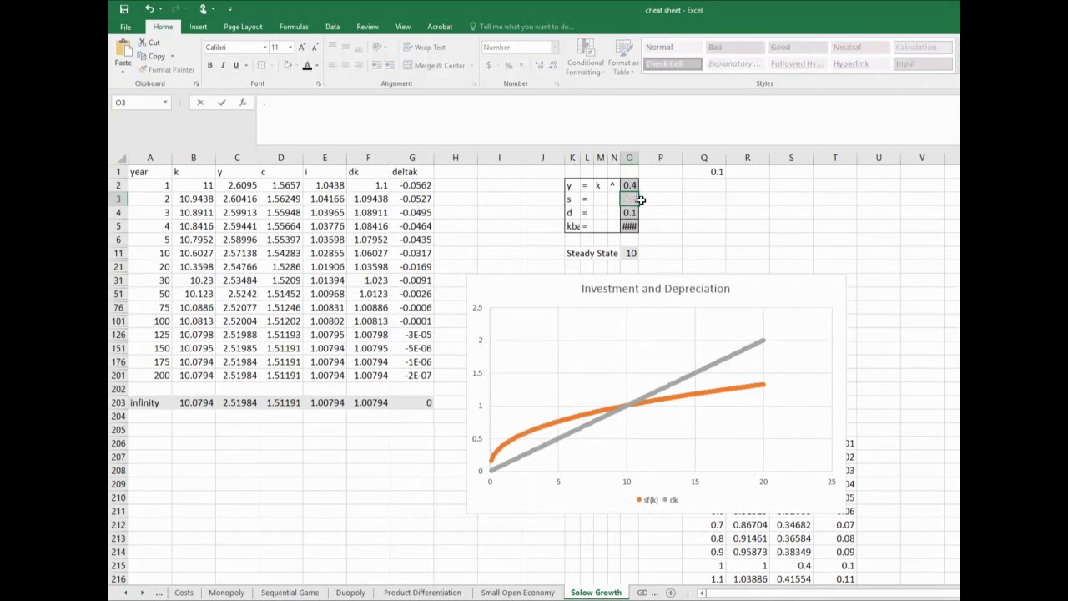
{"action": "type", "text": "3"}
{"action": "key", "text": "Return"}
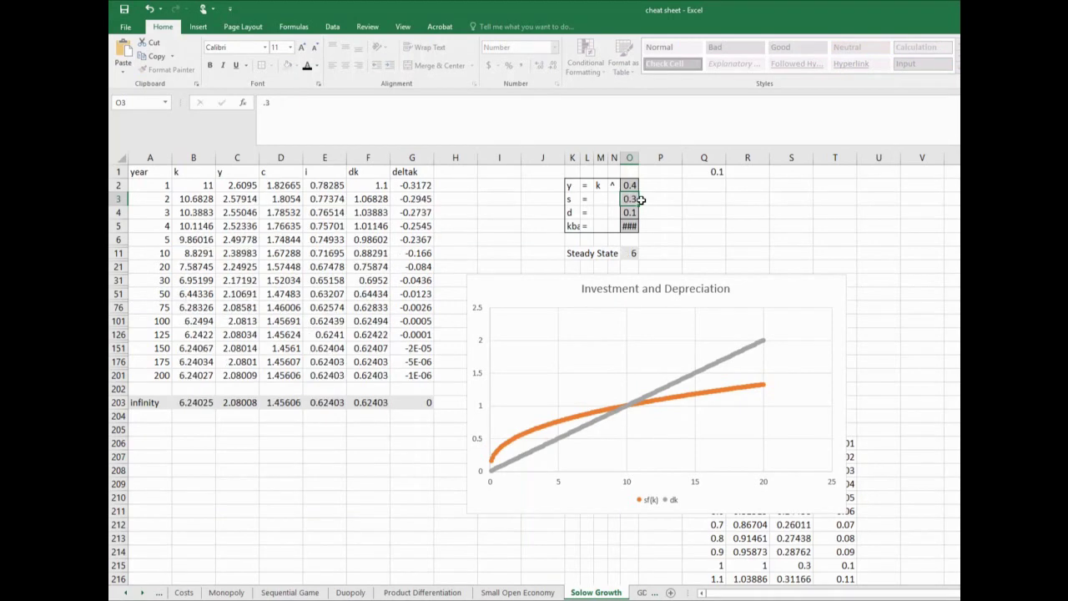
Set the saving rate s in cell O3 to 0.5 and inspect the intersection of the sf(k) and dk curves in the chart
{"action": "left_click", "coordinate": [634, 199]}
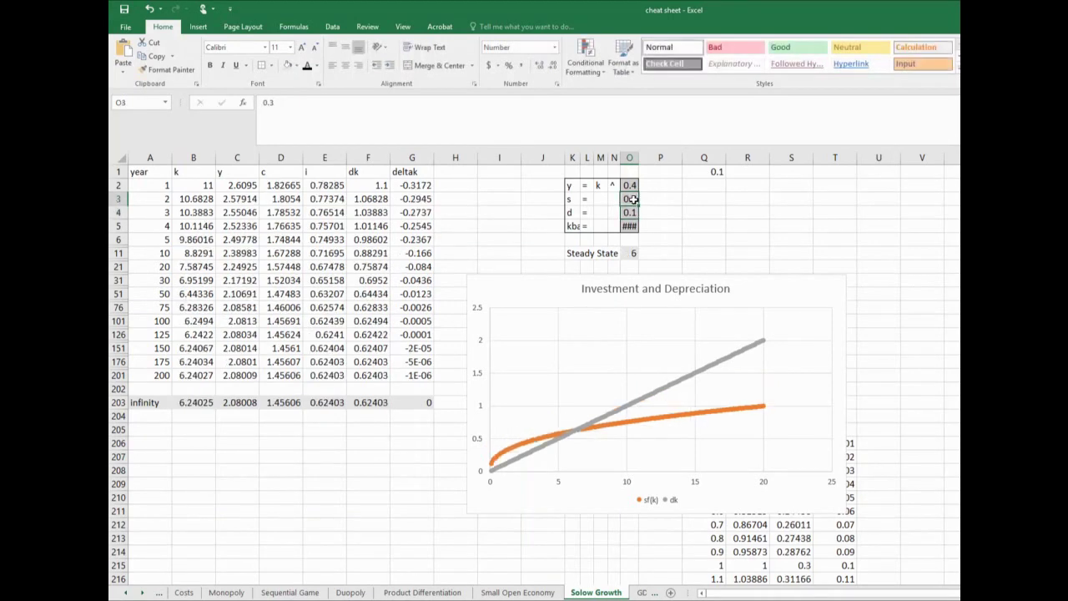
{"action": "type", "text": ".5"}
{"action": "key", "text": "Return"}
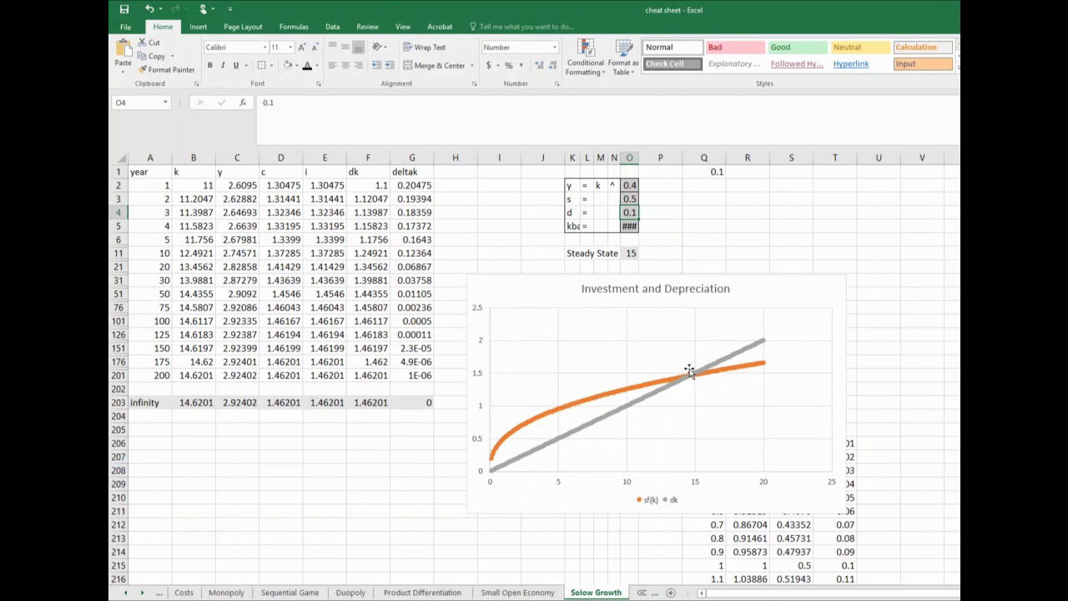
{"action": "mouse_move", "coordinate": [691, 380]}
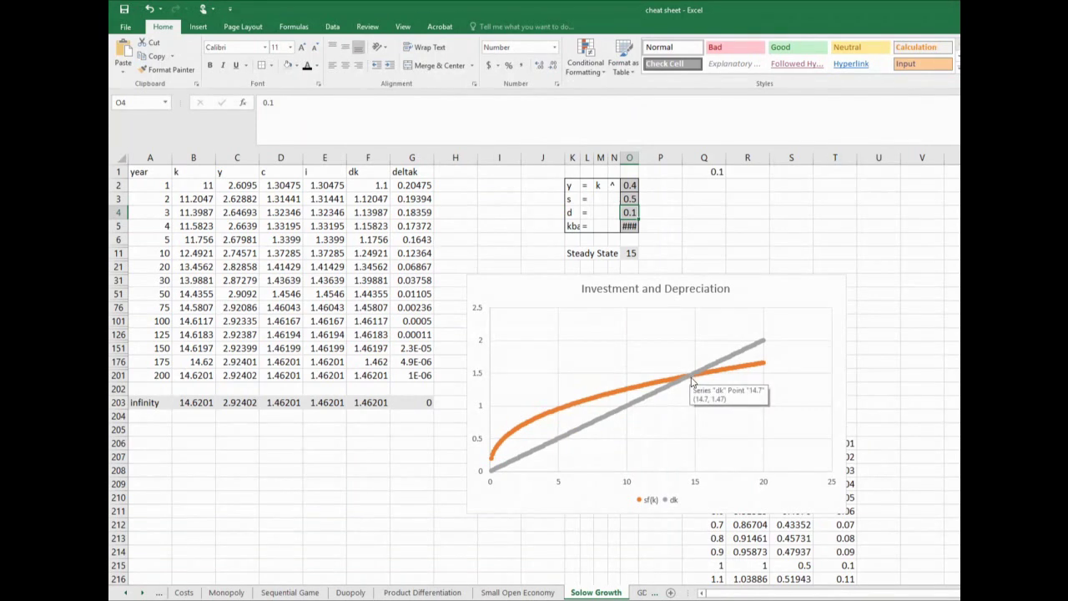